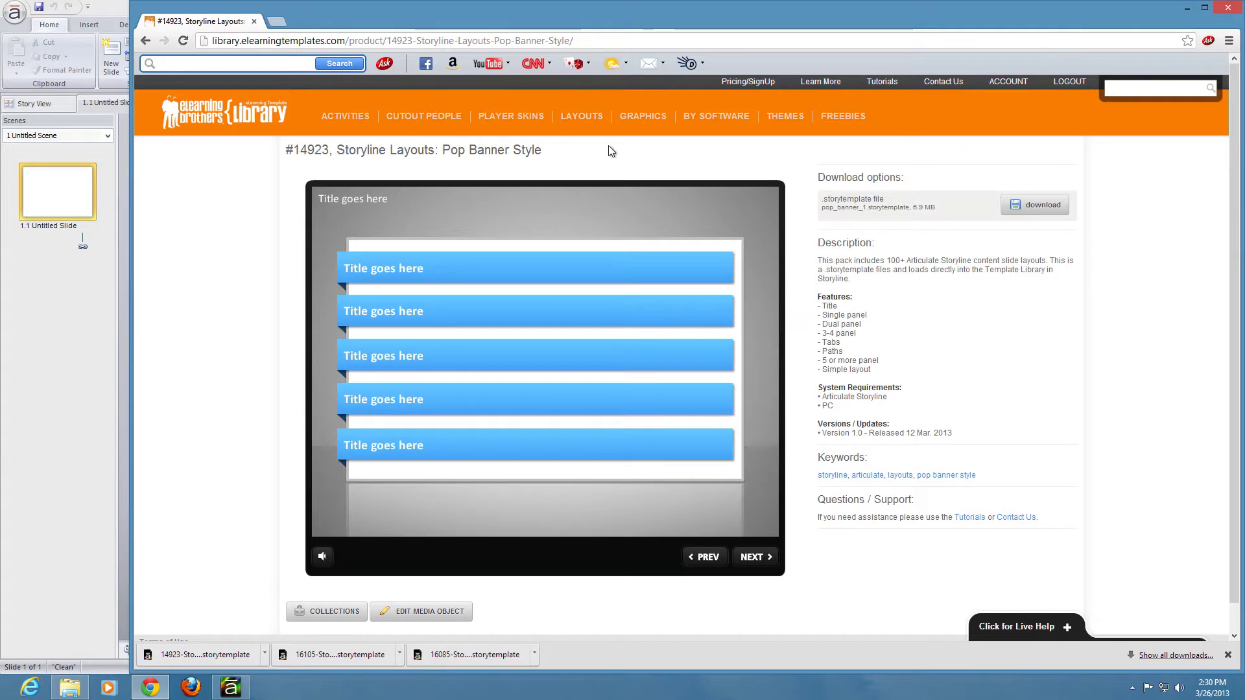
Locate the download button for the #14923 Pop Banner Style .storytemplate file.
mouse_move(598, 120)
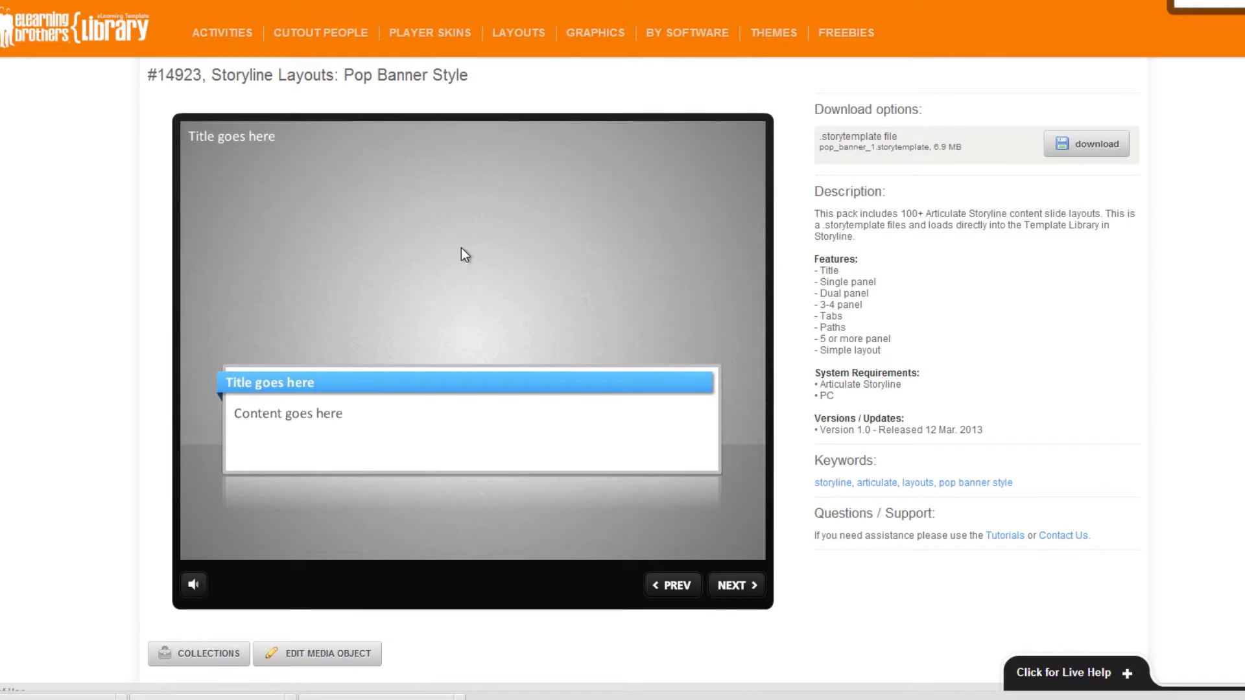
Download the Pop Banner Style template, then bring up New Slide from the slide list.
left_click(1096, 149)
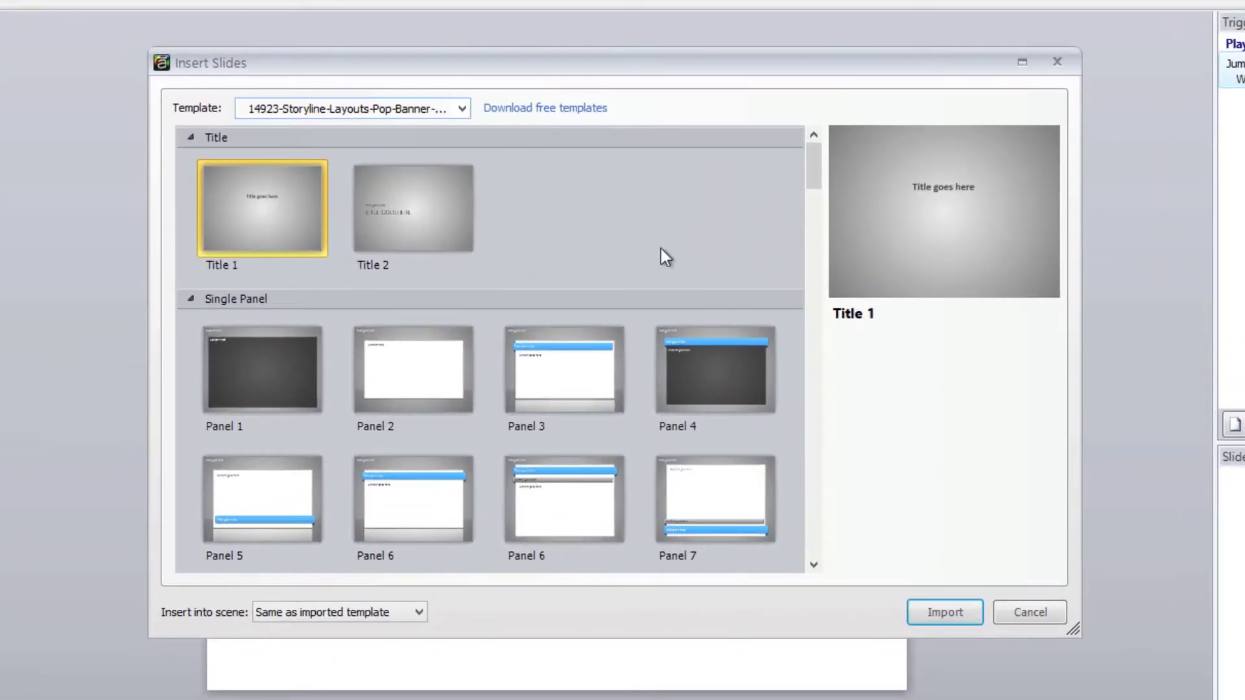
left_click(1010, 614)
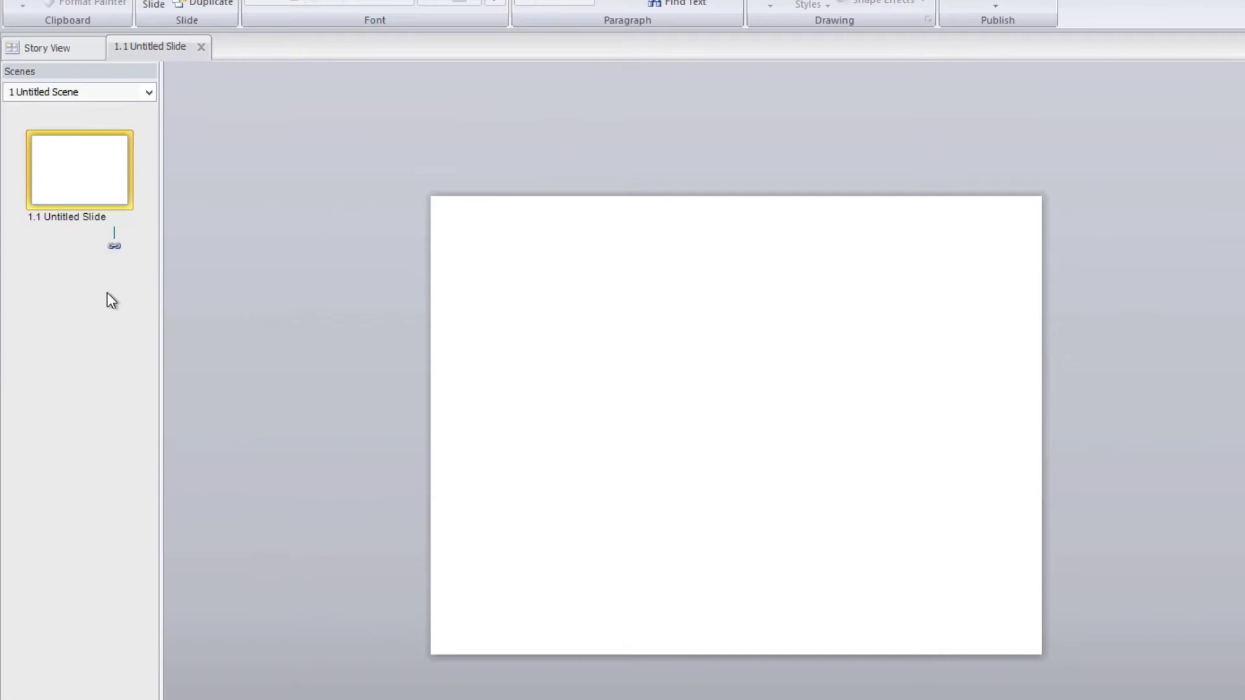
right_click(103, 294)
left_click(149, 304)
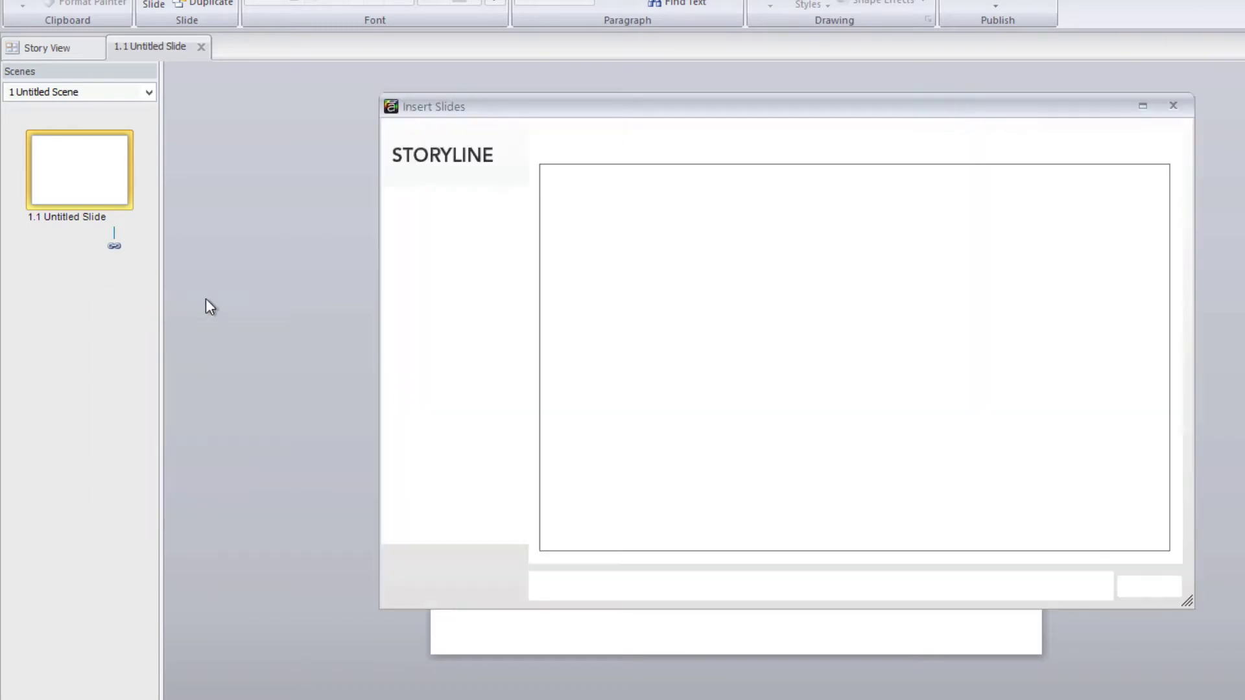
Browse the Template list in Insert Slides for the downloaded templates.
left_click(728, 147)
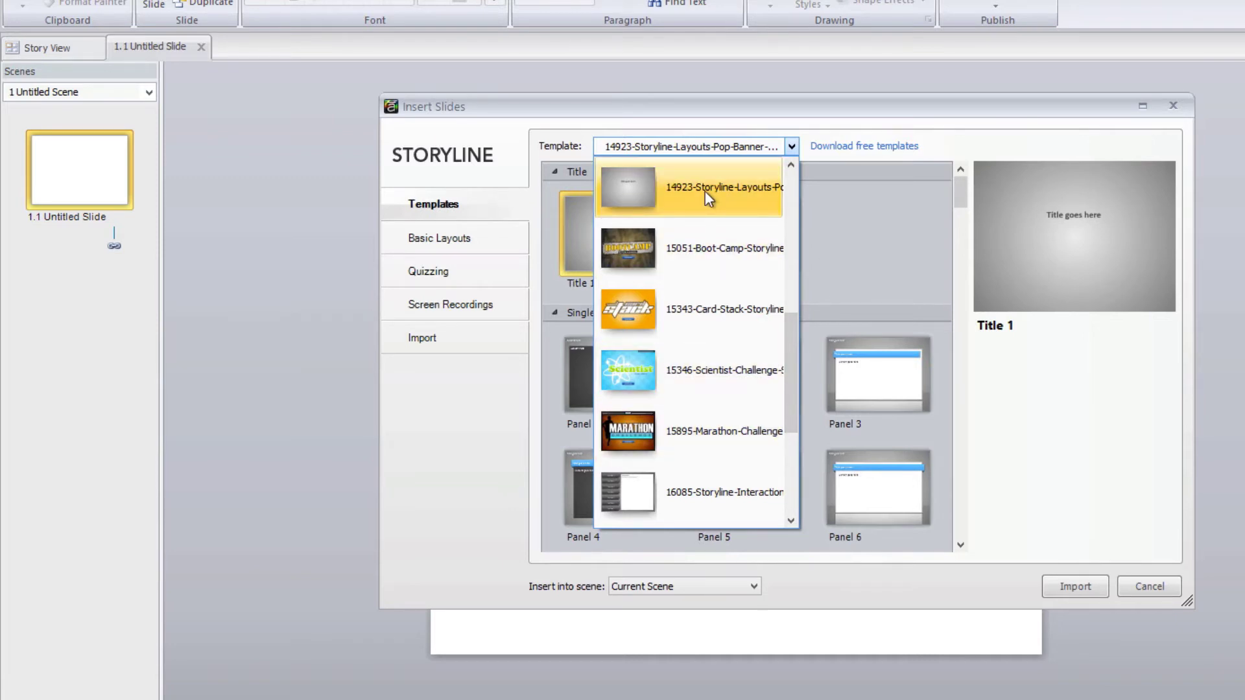
left_click(834, 239)
key("Up")
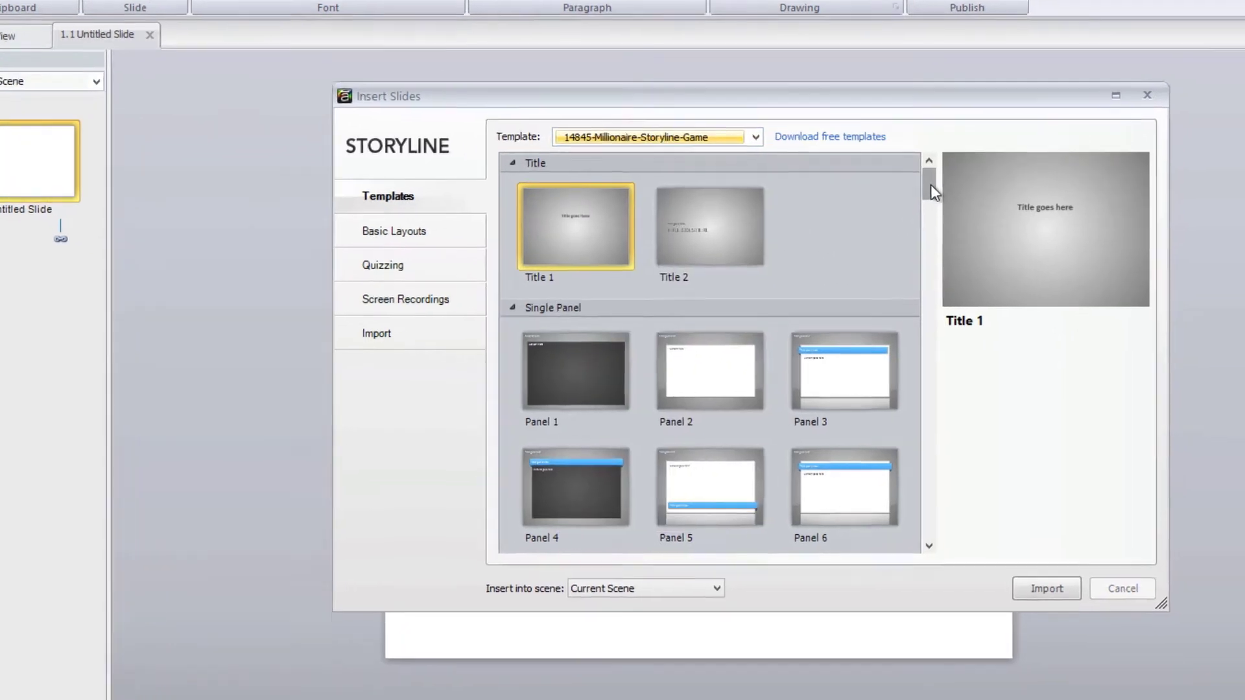
scroll(962, 206, "down", 3)
scroll(950, 197, "up", 2)
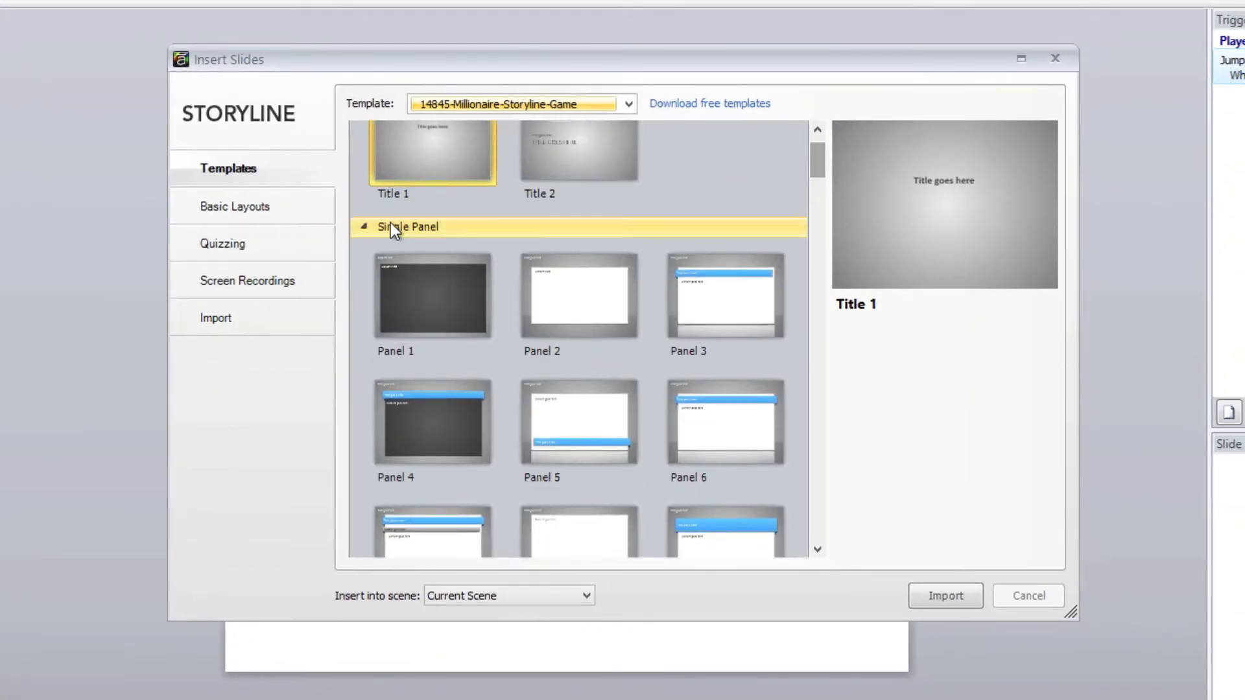
scroll(818, 163, "up", 1)
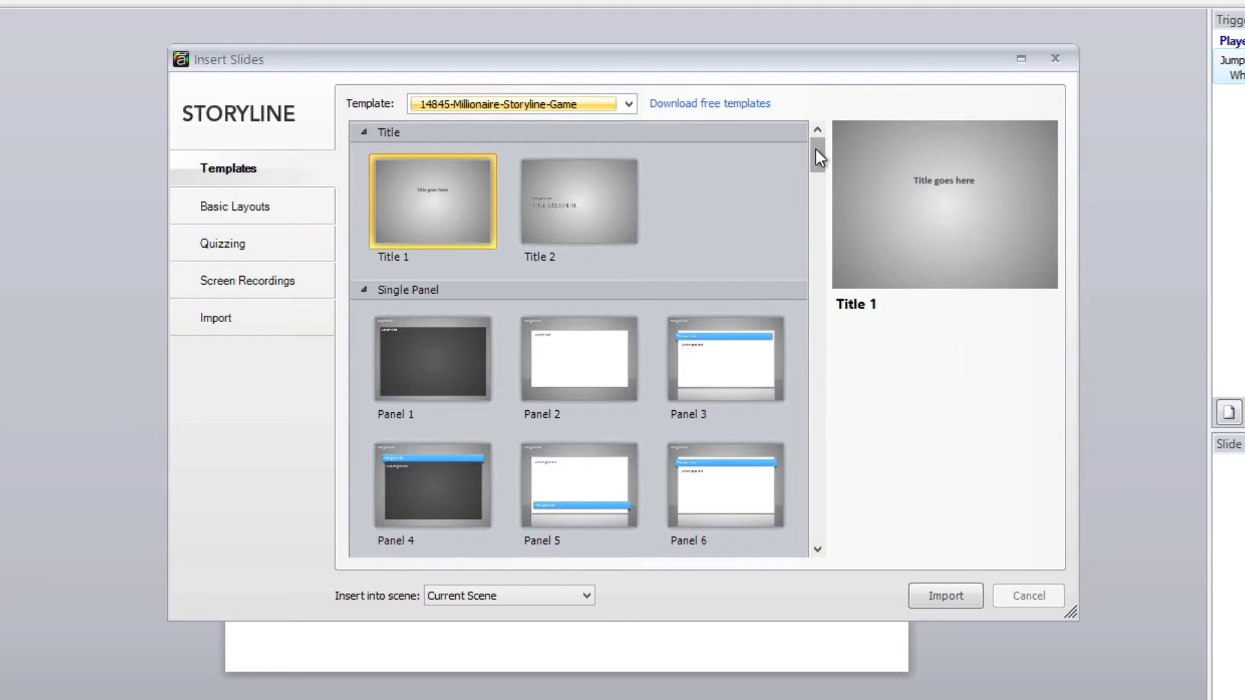
left_click_drag(815, 149, 819, 262)
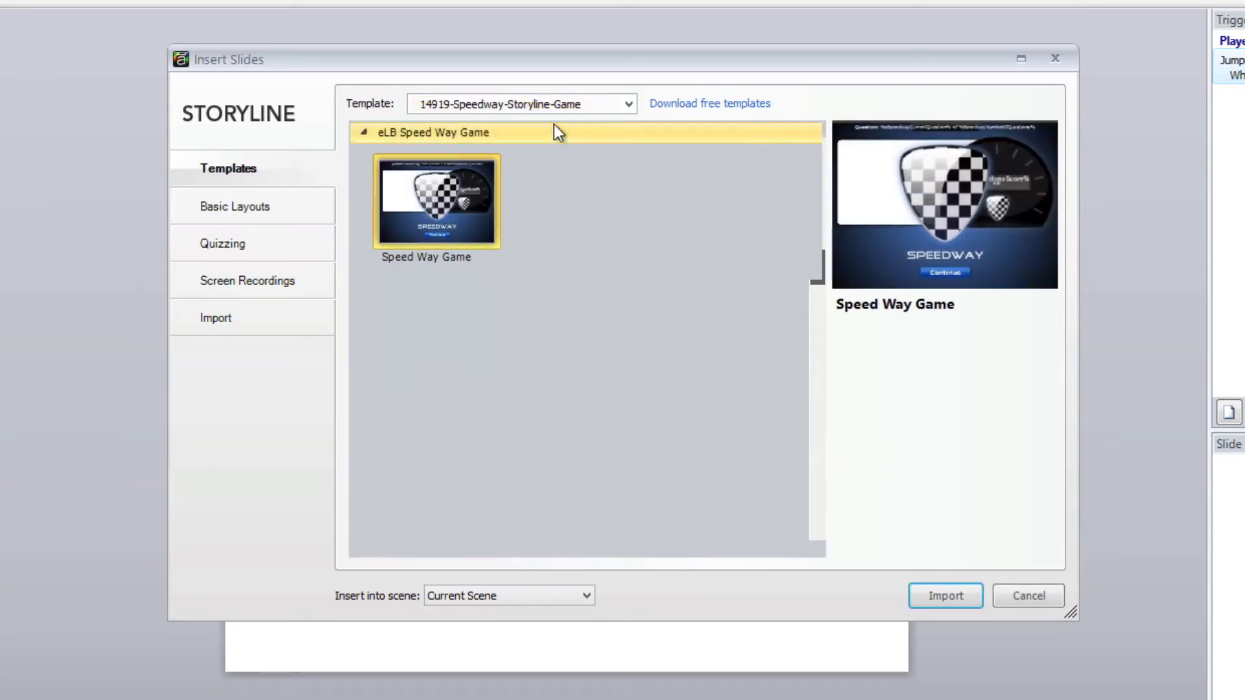
Choose the 14923 Pop Banner Style template and select the Panel 7 two-column layout.
left_click(556, 107)
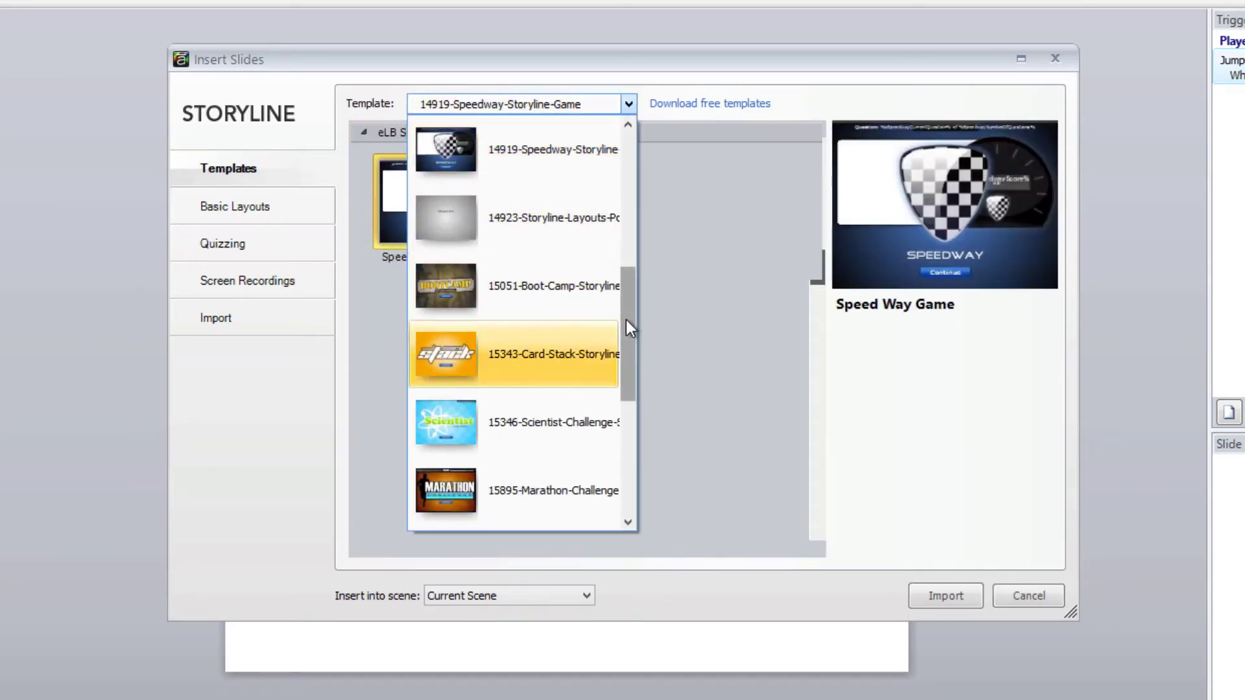
left_click(584, 221)
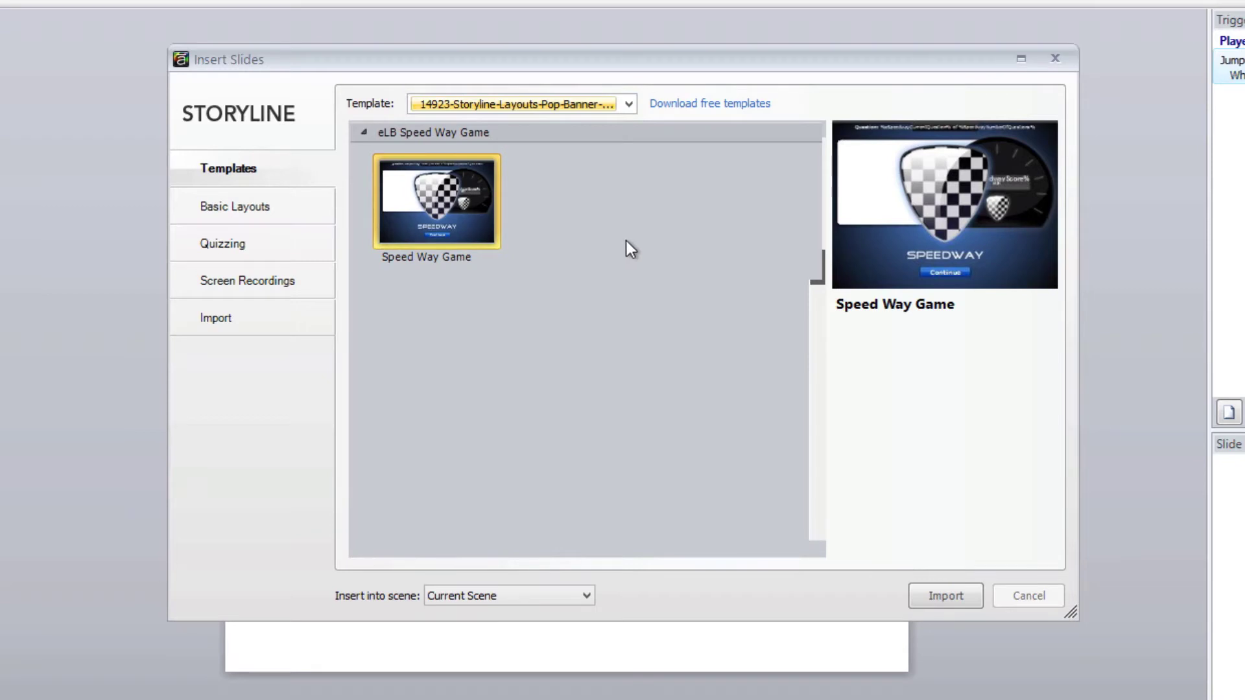
left_click_drag(810, 148, 826, 333)
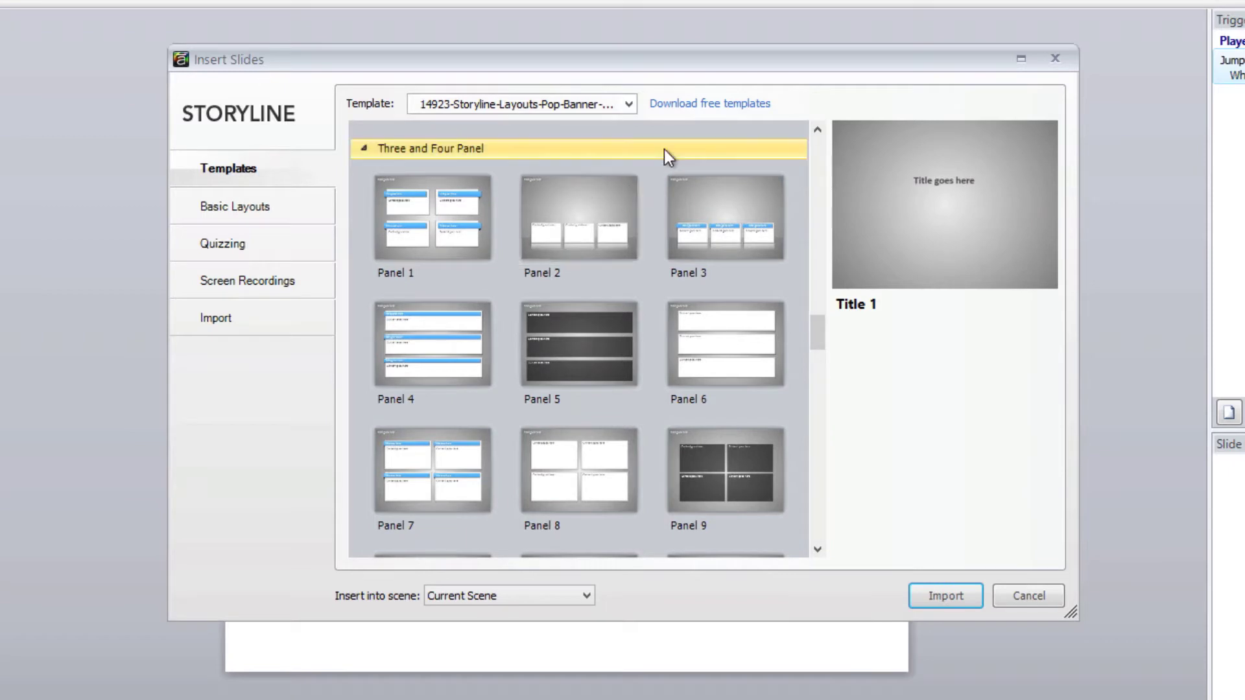
left_click_drag(818, 352, 822, 288)
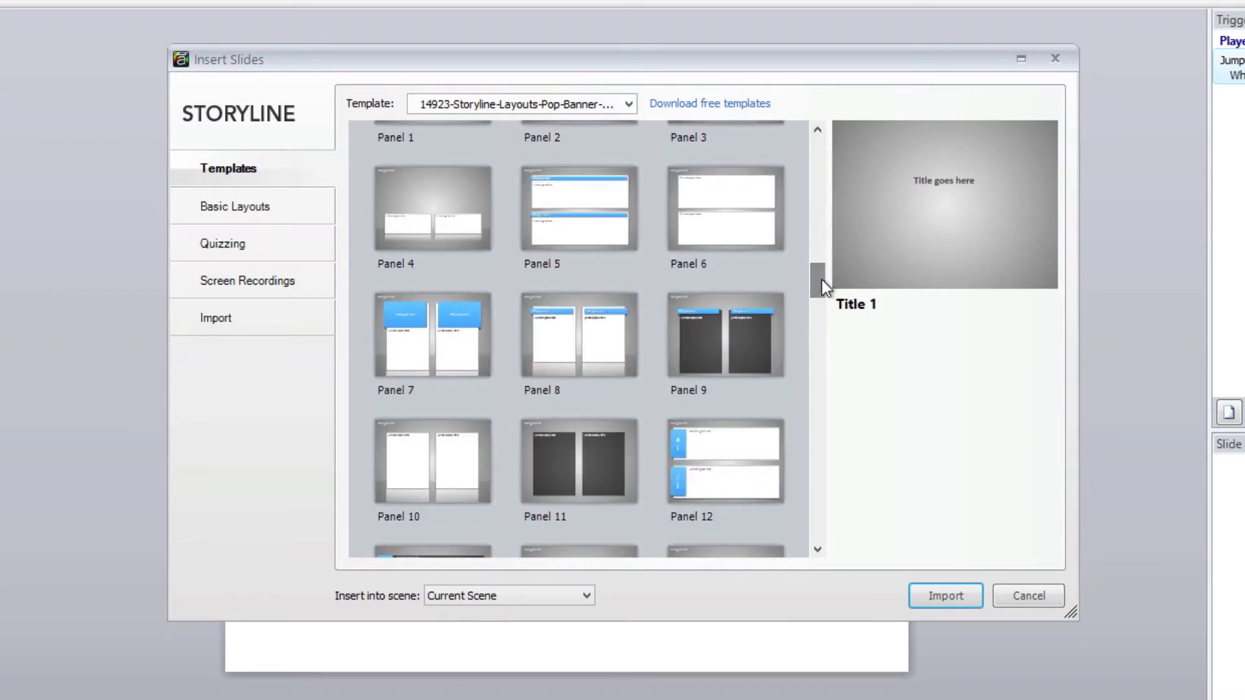
left_click(417, 317)
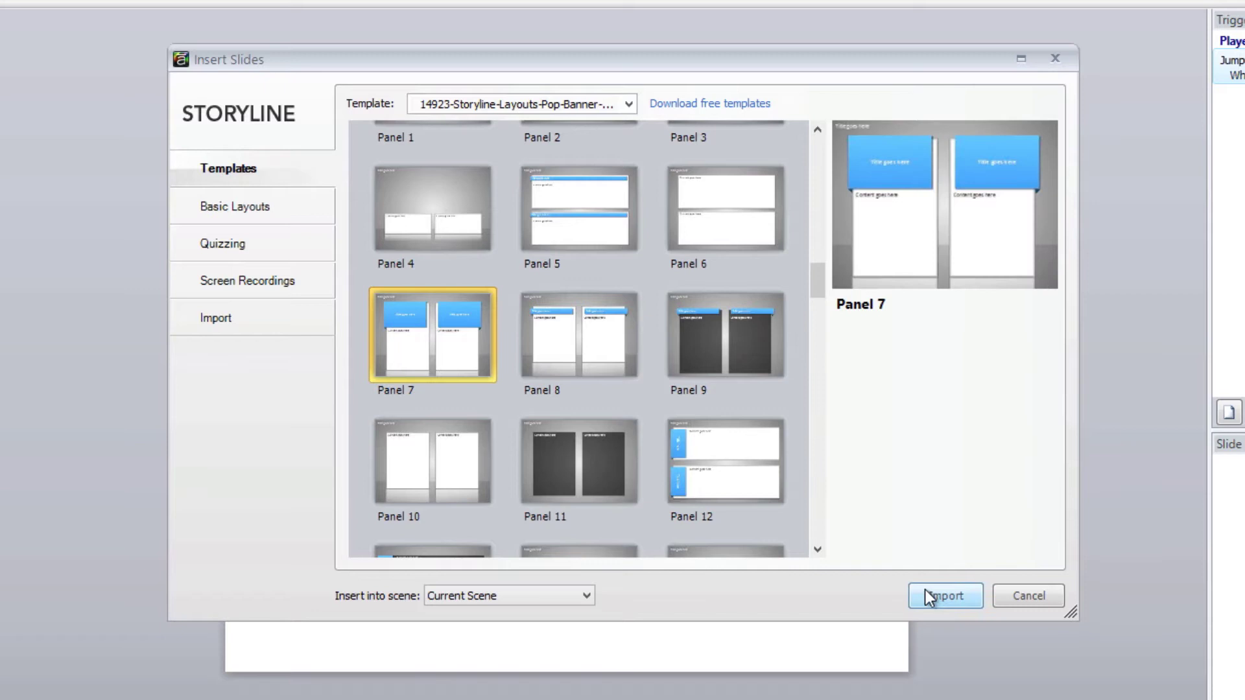
Import Panel 7 as a new slide and delete the blank untitled slide 1.1.
left_click(943, 593)
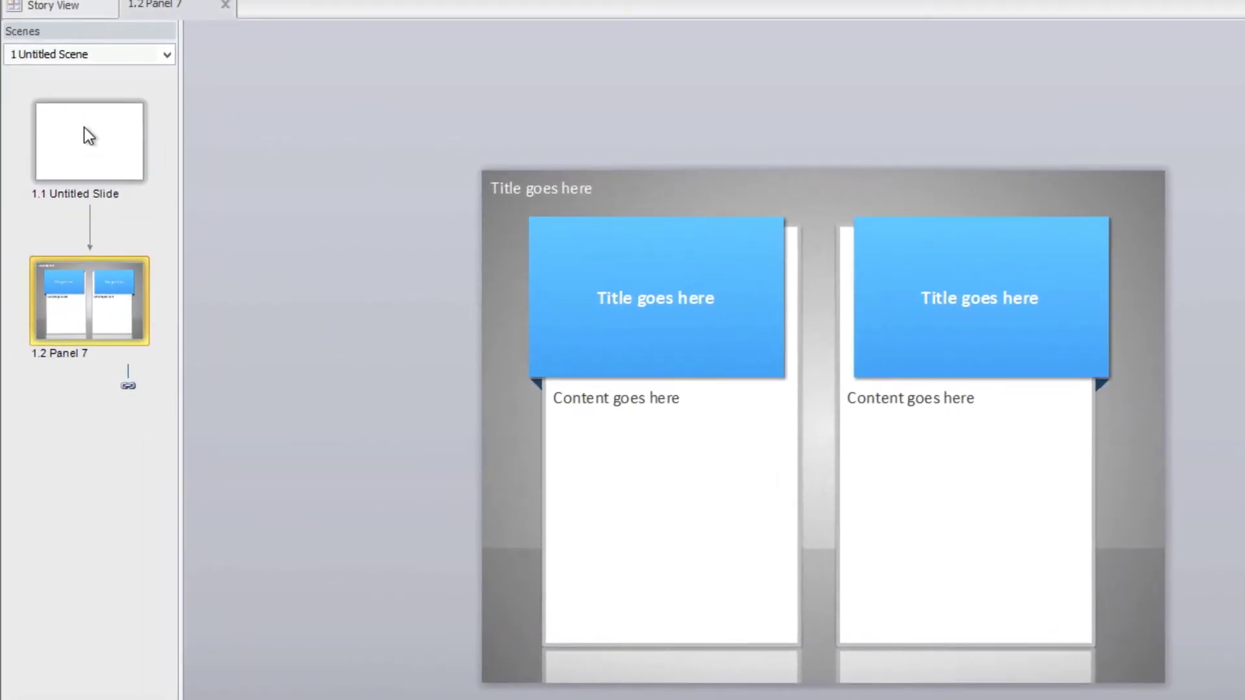
left_click(85, 127)
right_click(84, 127)
left_click(134, 283)
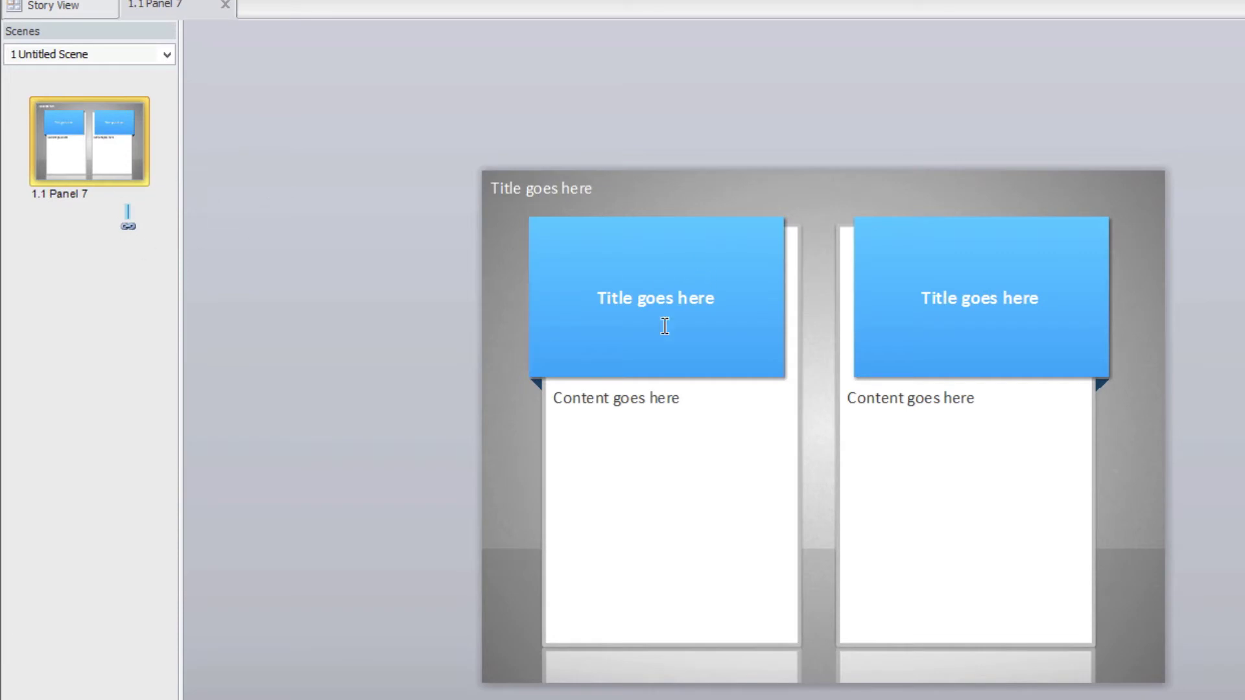
Title the slide 'This is the title' and the left blue banner 'This is a title'.
left_click(561, 189)
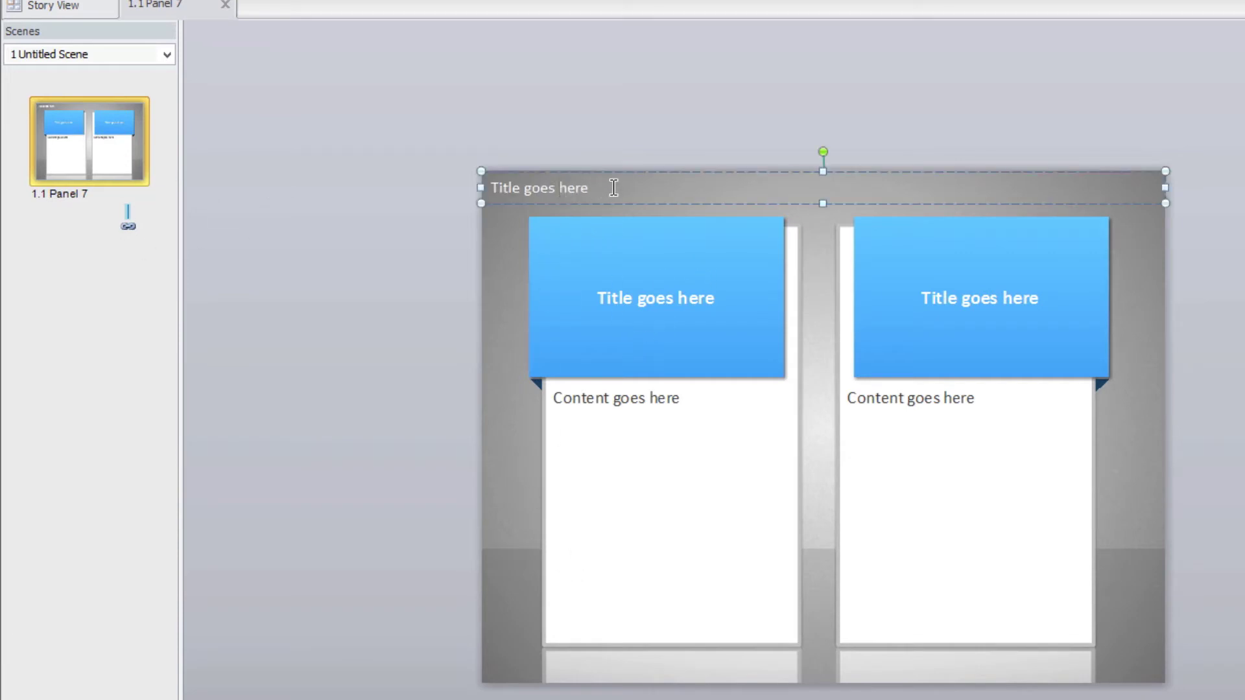
type("This is the title")
left_click(708, 294)
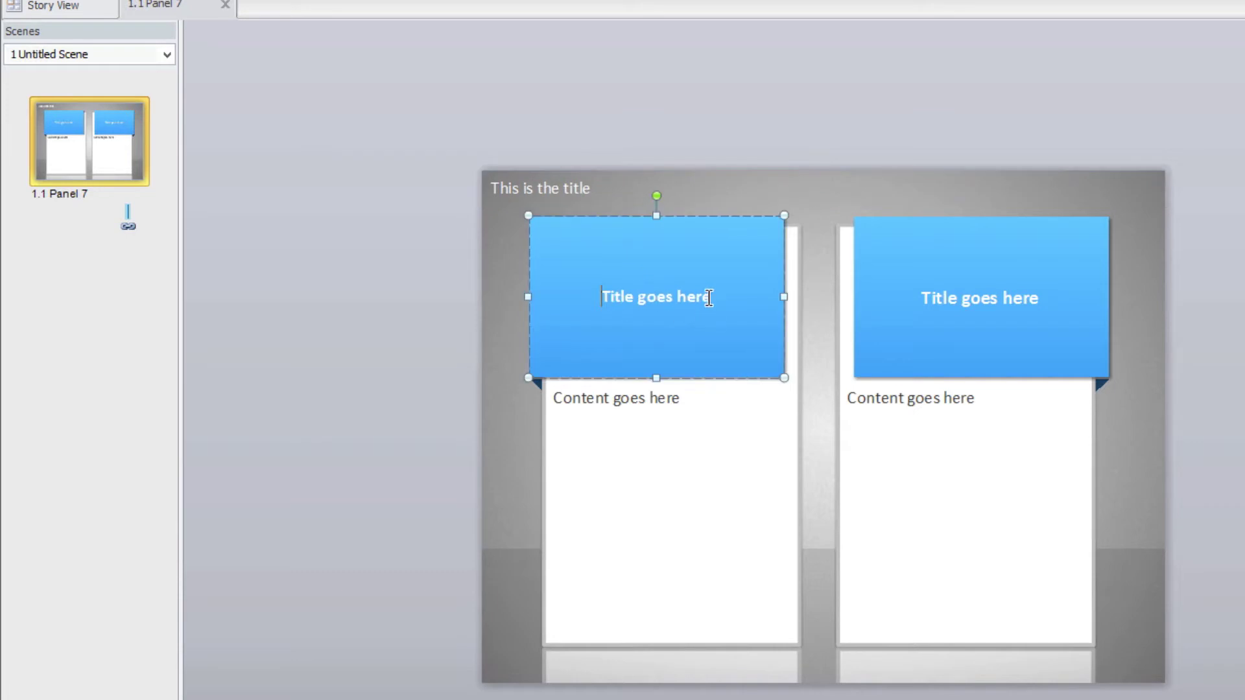
left_click_drag(710, 296, 538, 289)
type("This is a title")
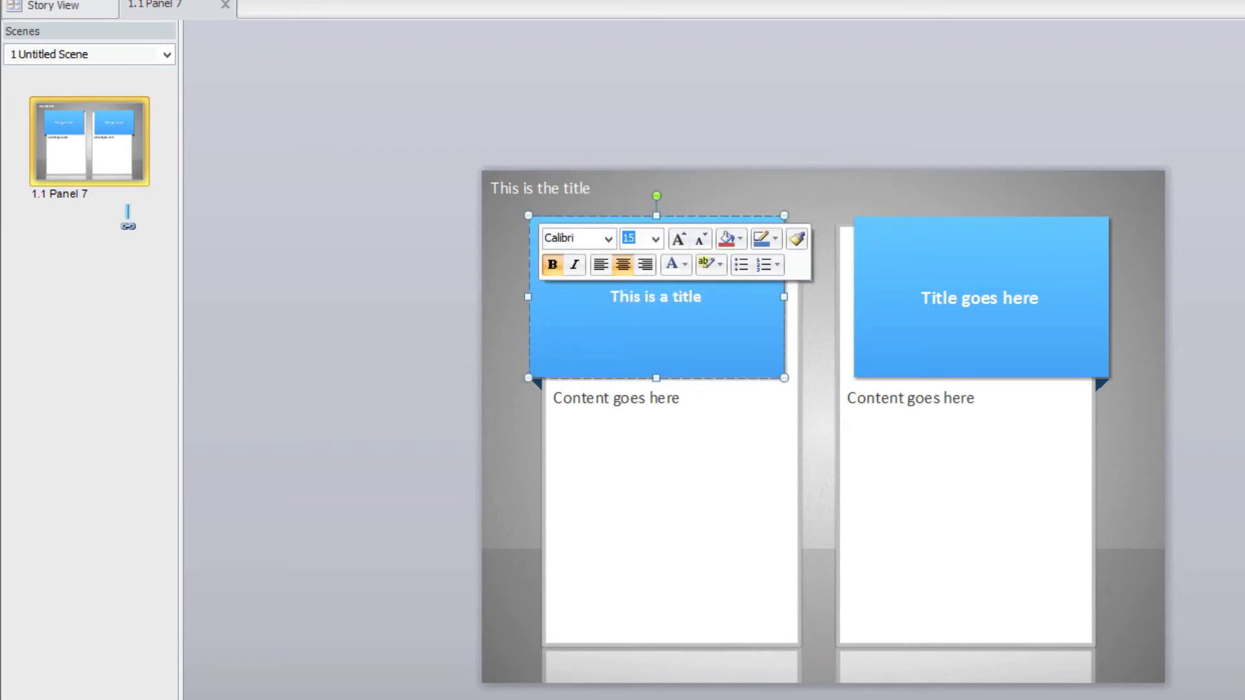
left_click(641, 406)
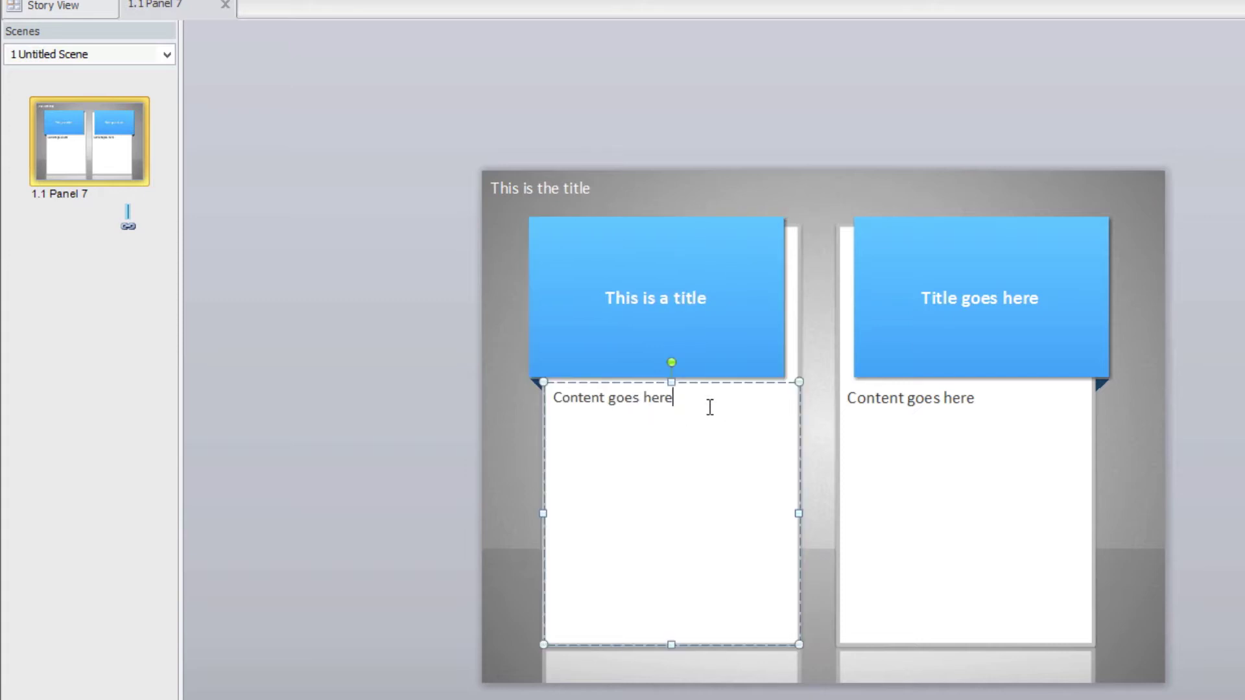
left_click(361, 173)
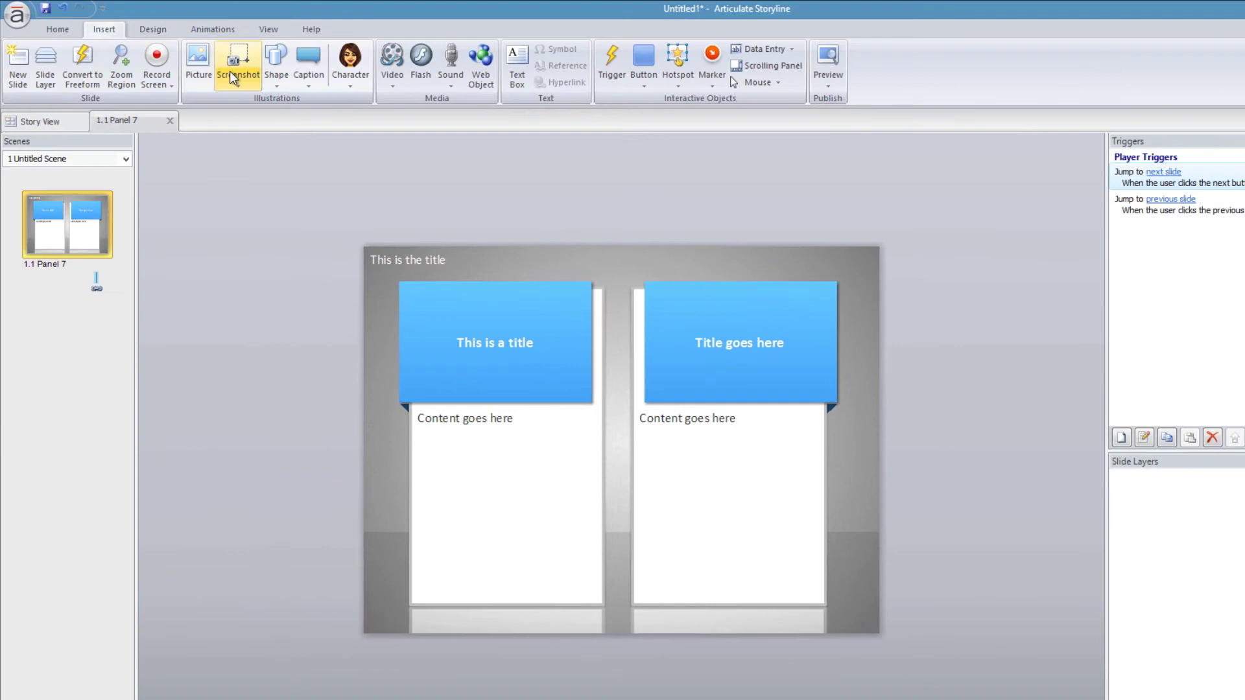
Draw a blue decagon from Basic Shapes inside the left content panel.
left_click(277, 76)
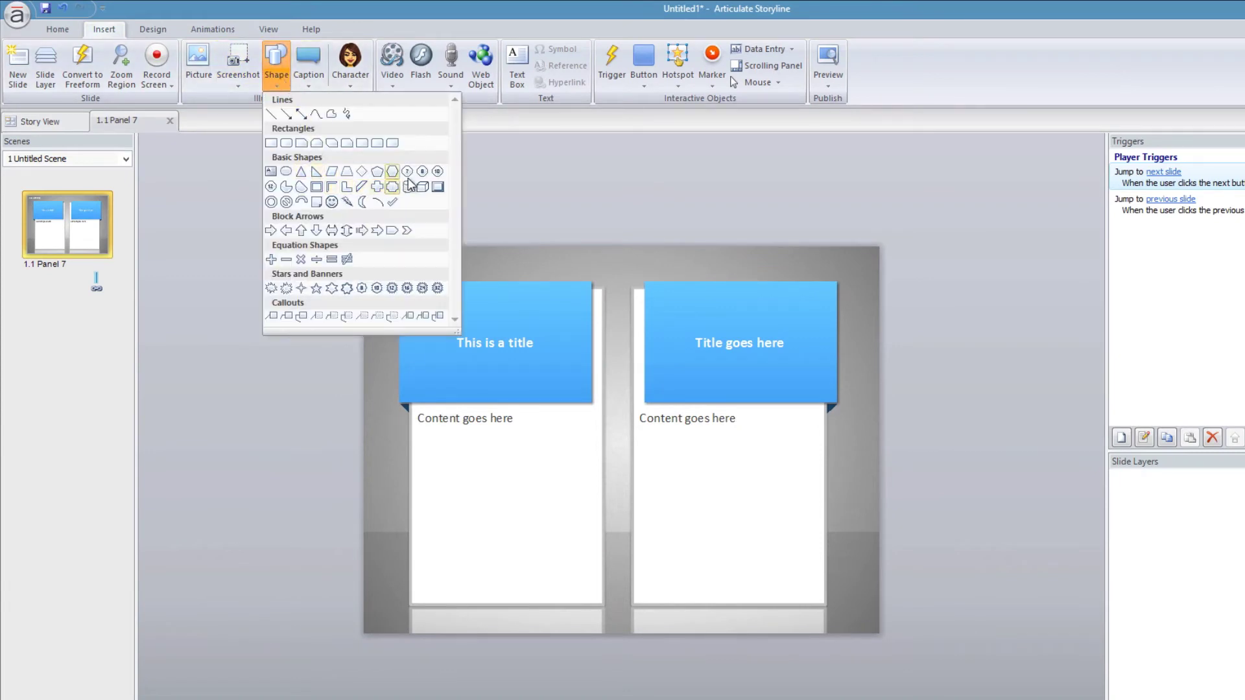
left_click(438, 171)
mouse_move(478, 487)
left_mouse_down()
mouse_move(517, 508)
mouse_move(570, 578)
mouse_move(517, 522)
left_mouse_up()
left_click(265, 298)
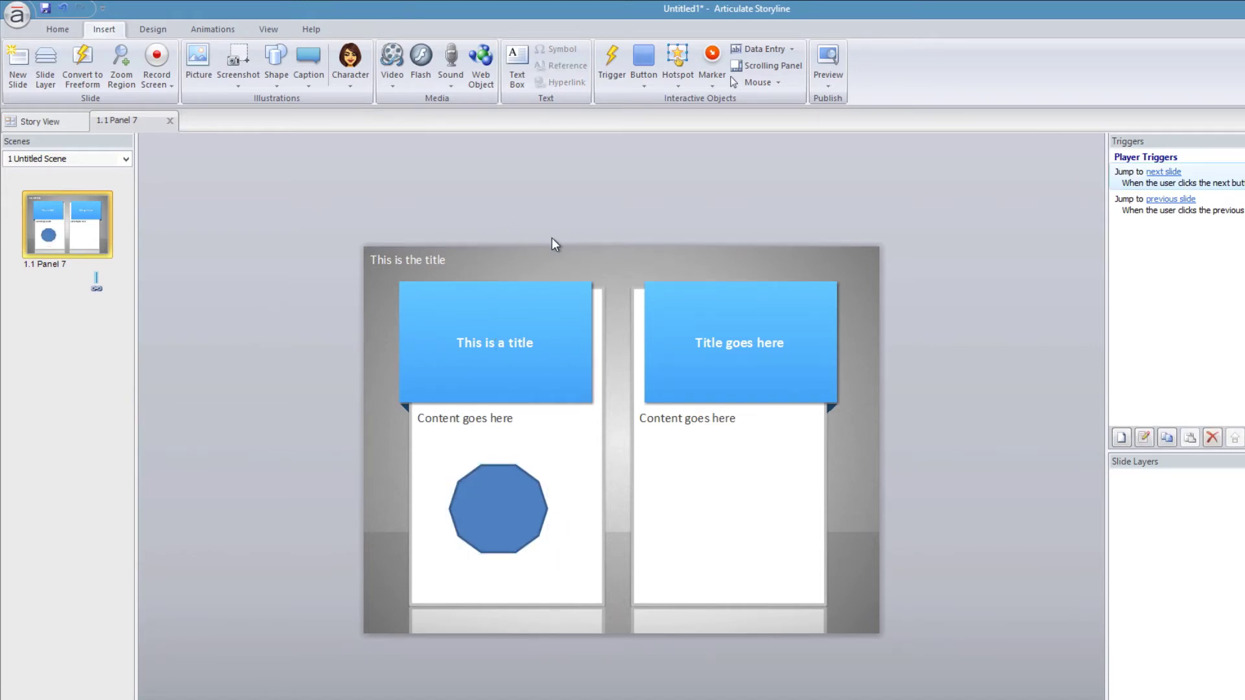
Import the Panel 6 single-banner layout from the Pop Banner template as slide 1.2.
right_click(87, 310)
left_click(132, 322)
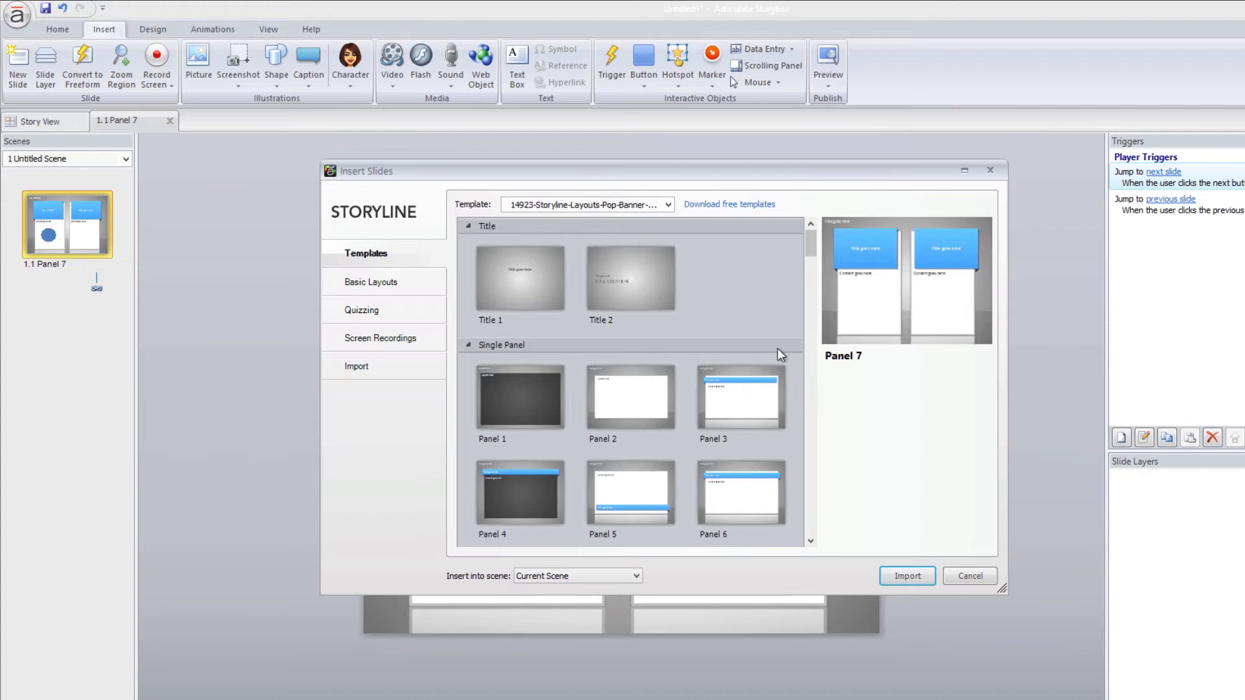
left_click(742, 480)
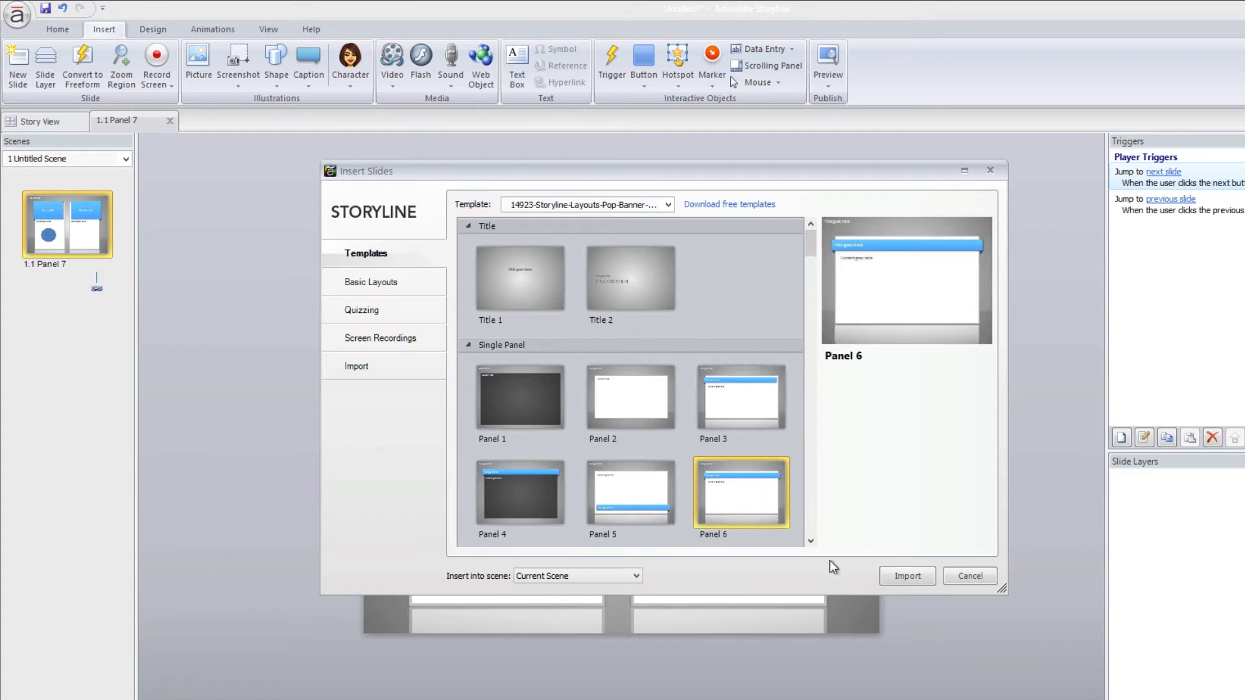
left_click(903, 574)
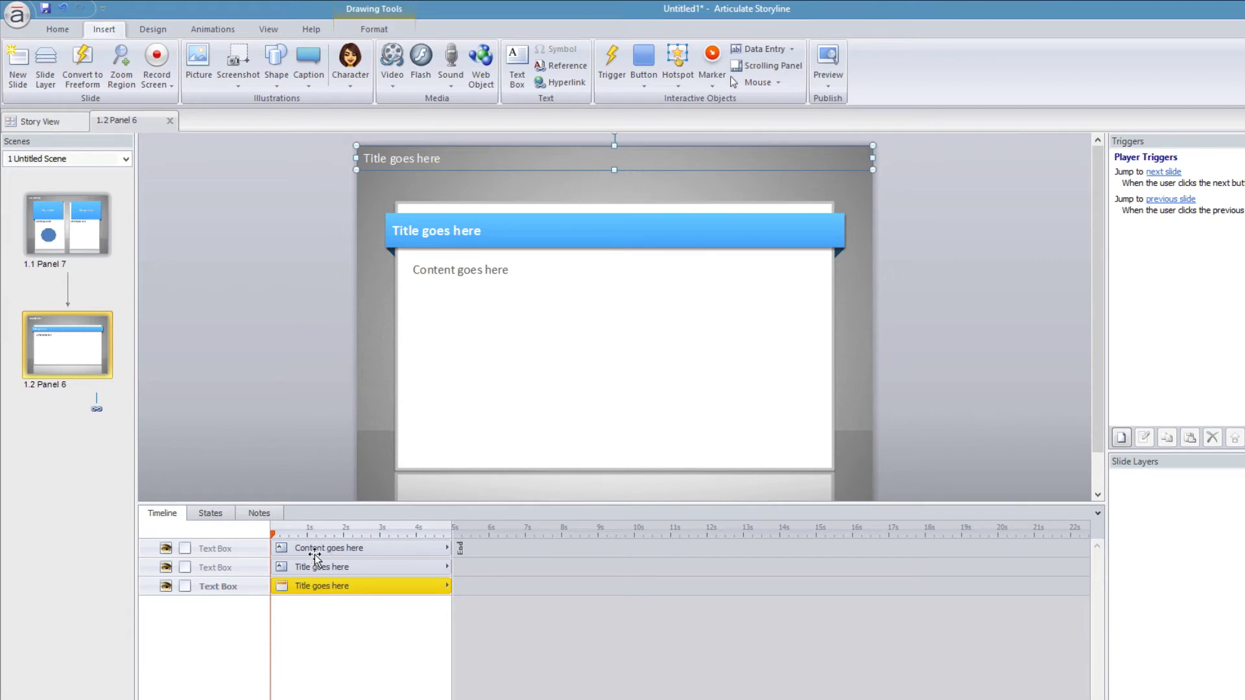
Inspect slide 1.2's text boxes and blue 'Title goes here' banner, then exit text editing.
left_click(315, 548)
left_click(316, 568)
left_click(315, 585)
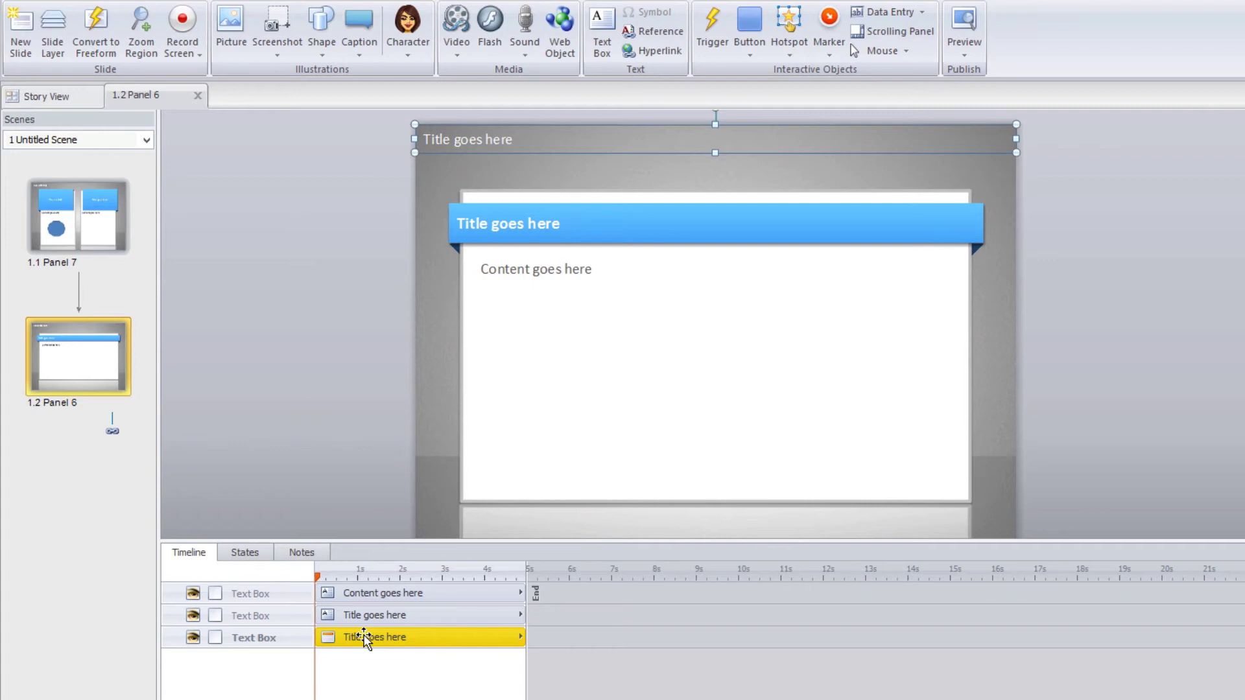
left_click(367, 616)
left_click(375, 594)
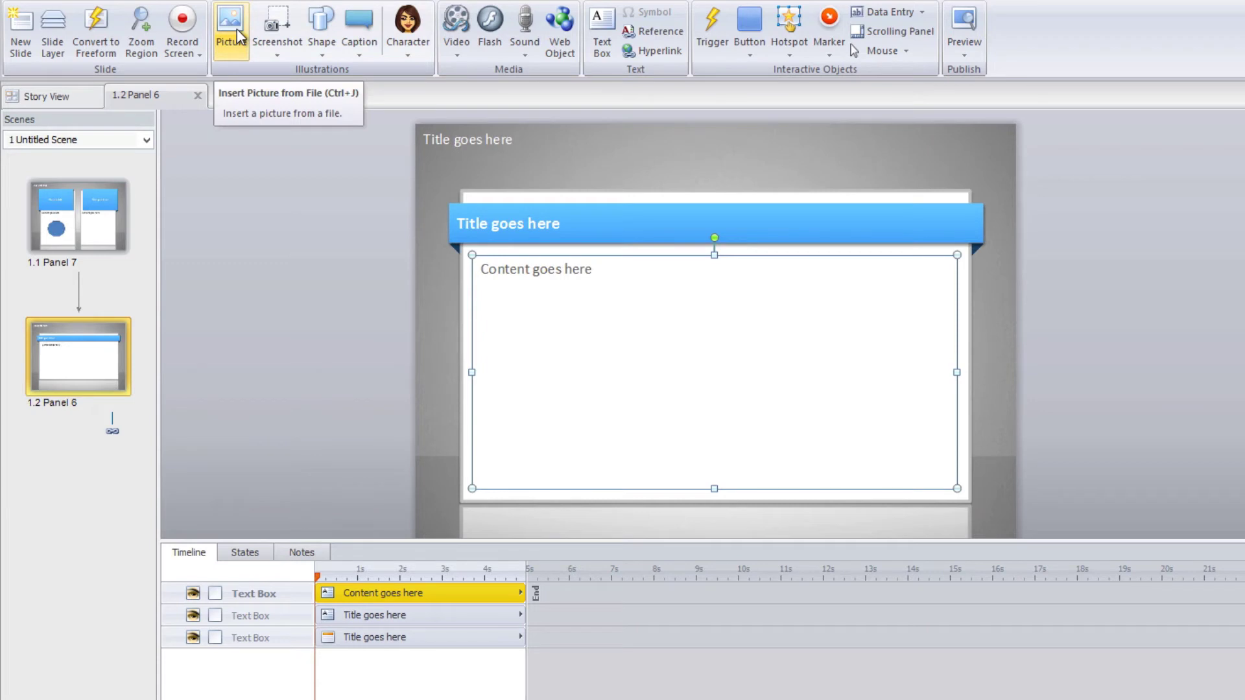
left_click(465, 227)
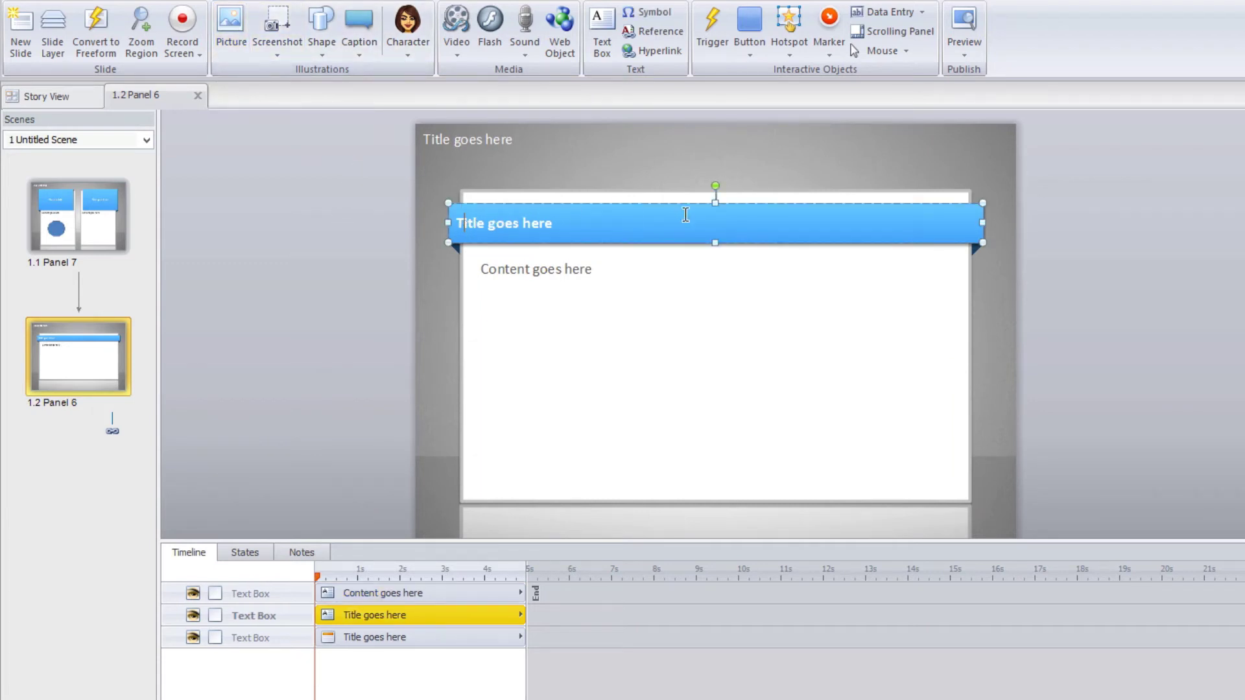
left_click(748, 208)
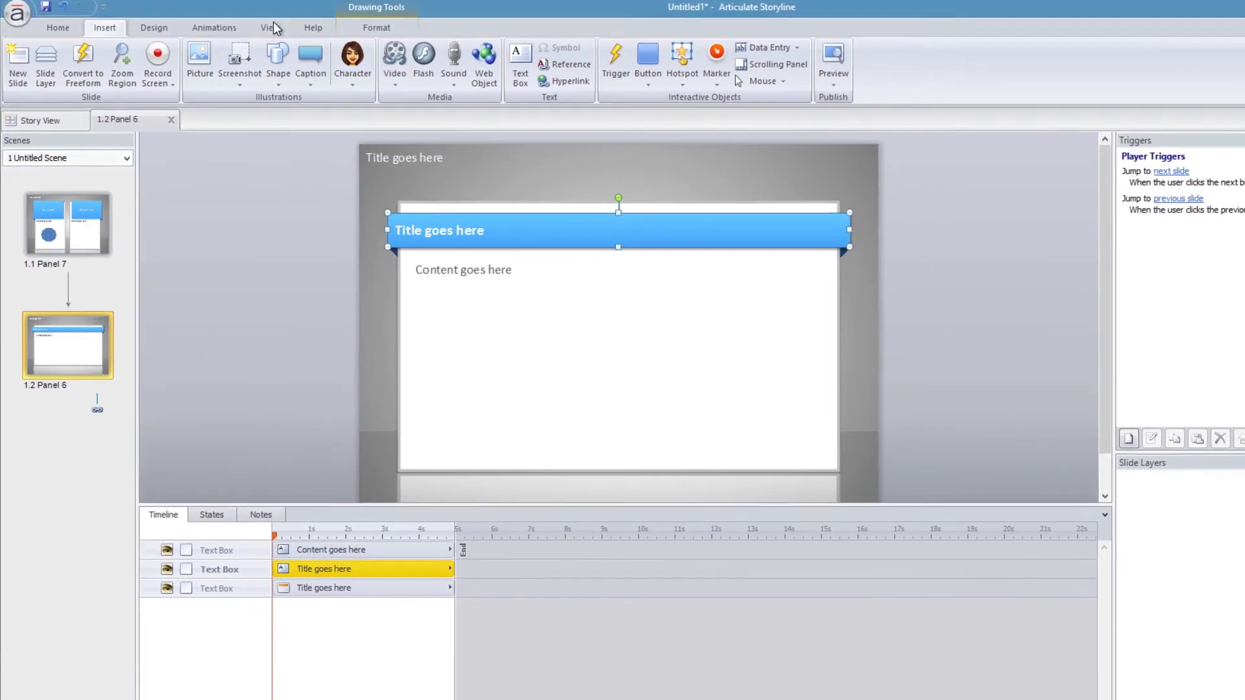
left_click(314, 0)
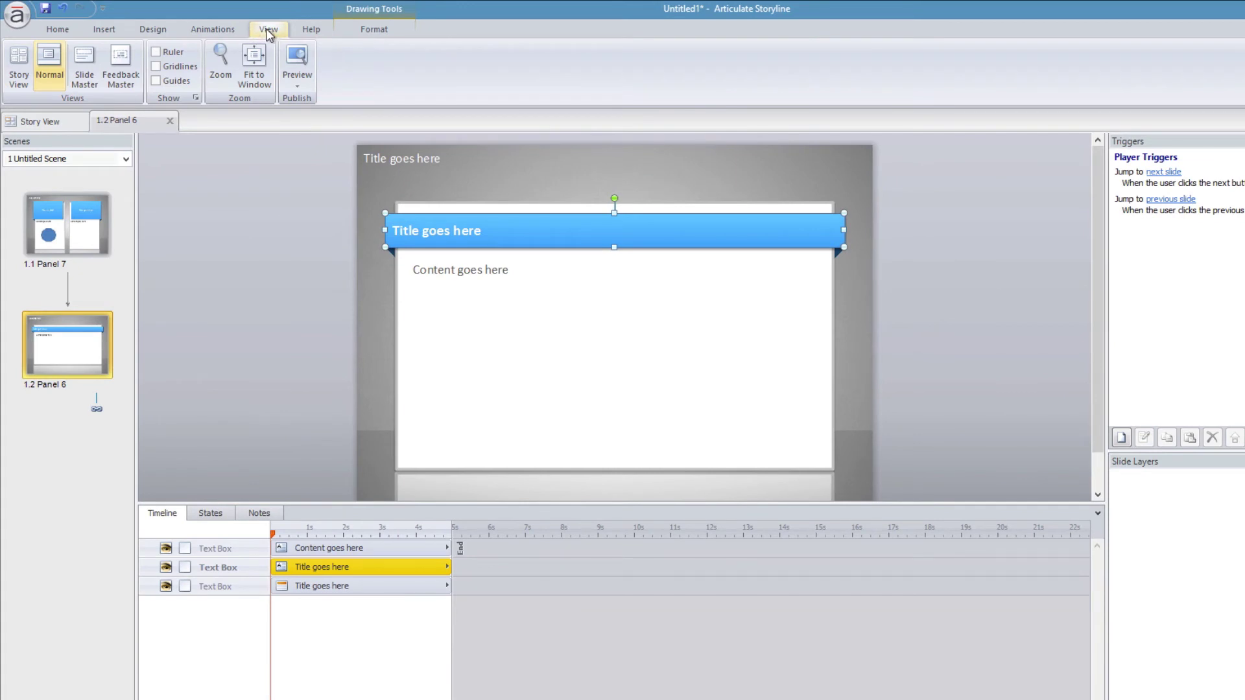
In Slide Master, shift the Panel 6 layout's banner text placeholder about 150 px right.
left_click(95, 60)
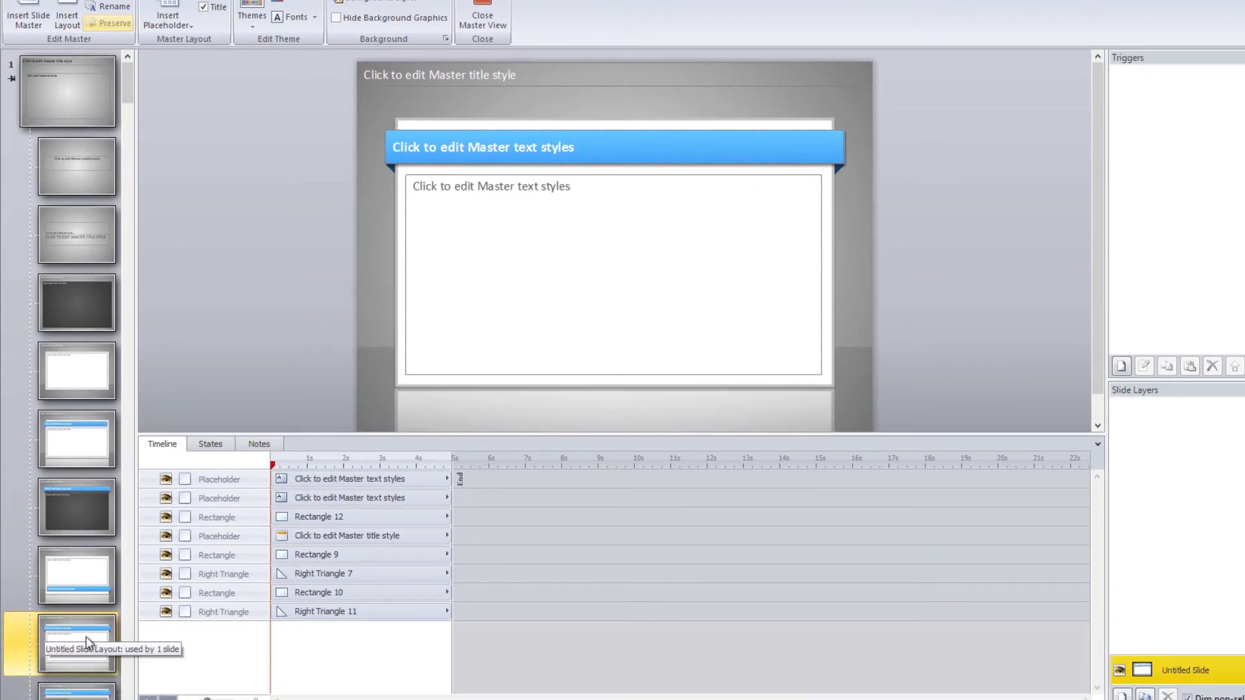
left_click(621, 130)
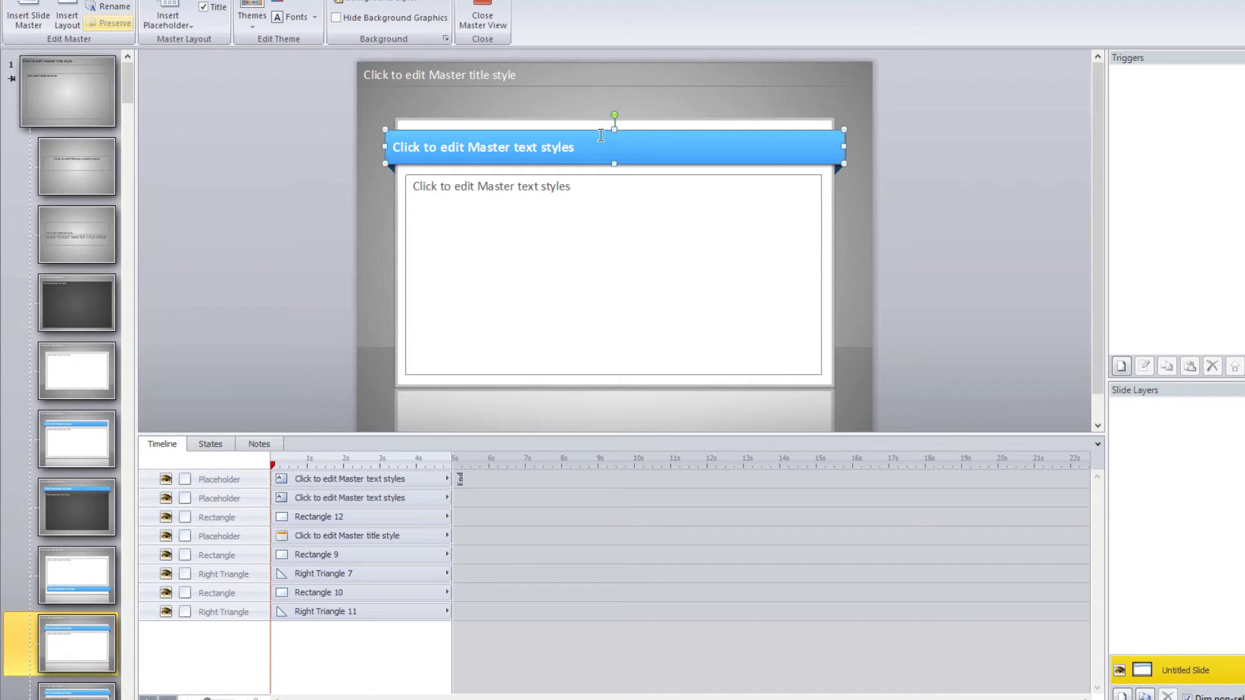
left_click_drag(599, 132, 697, 126)
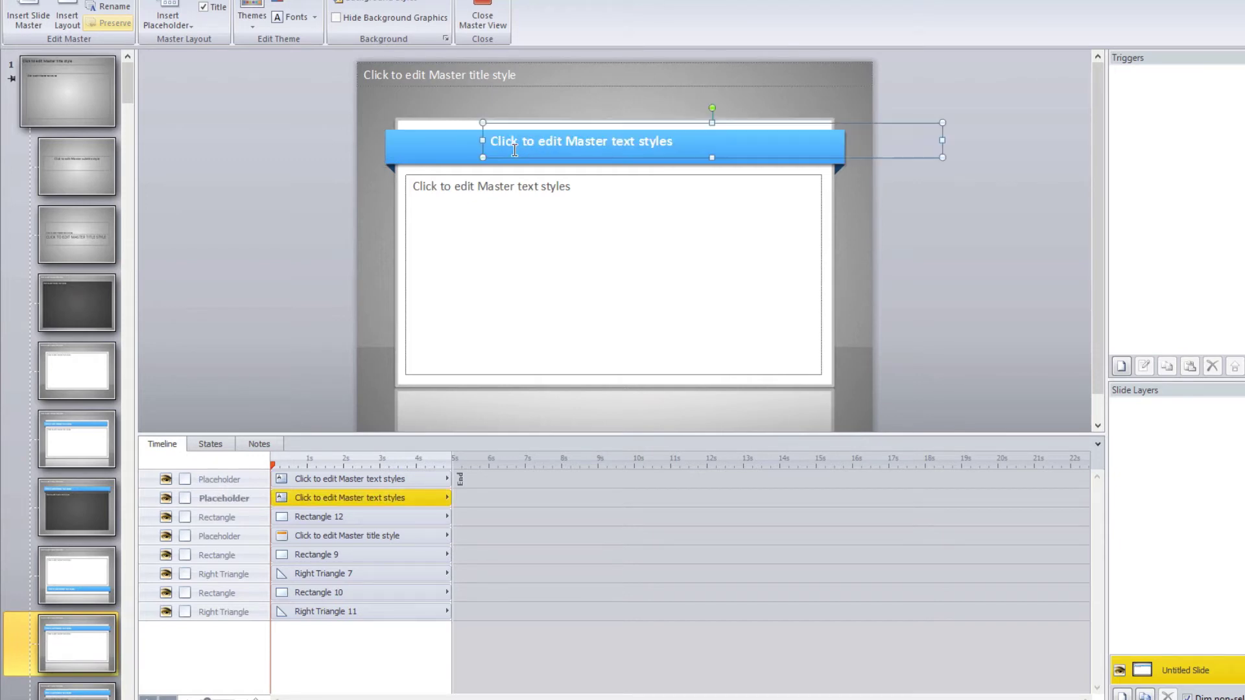
left_click(419, 143)
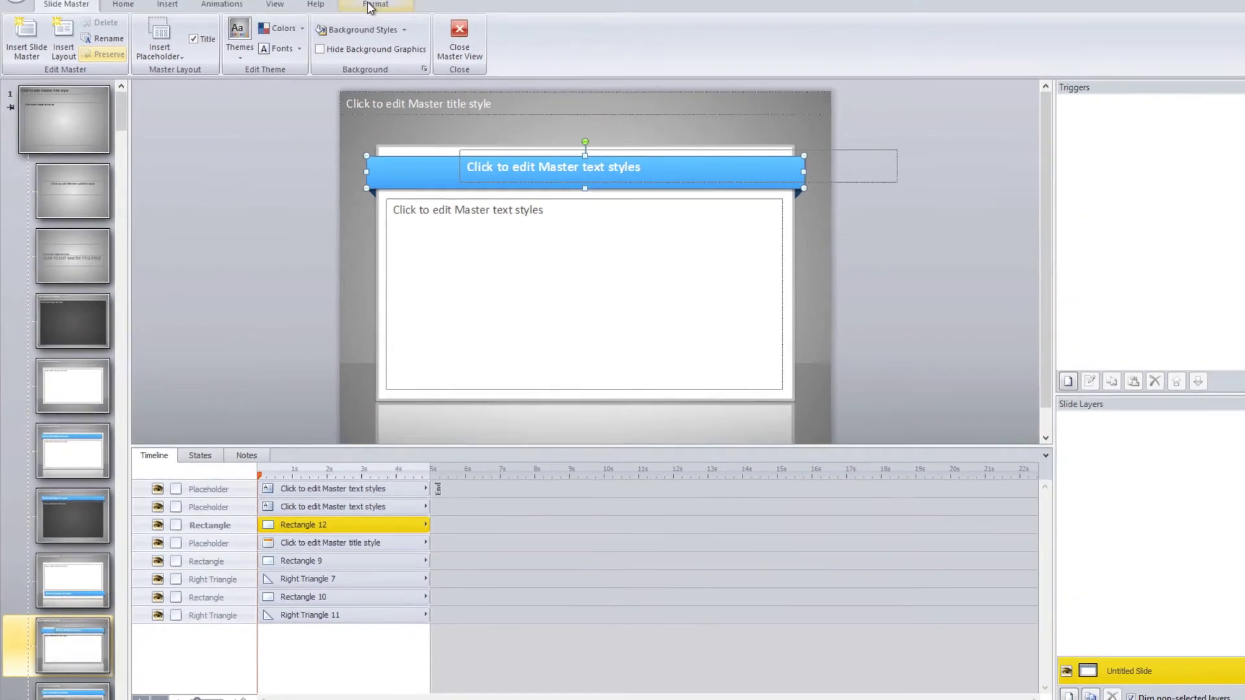
Set the master banner's gradient Stop 1 to tan in Format Shape.
left_click(394, 0)
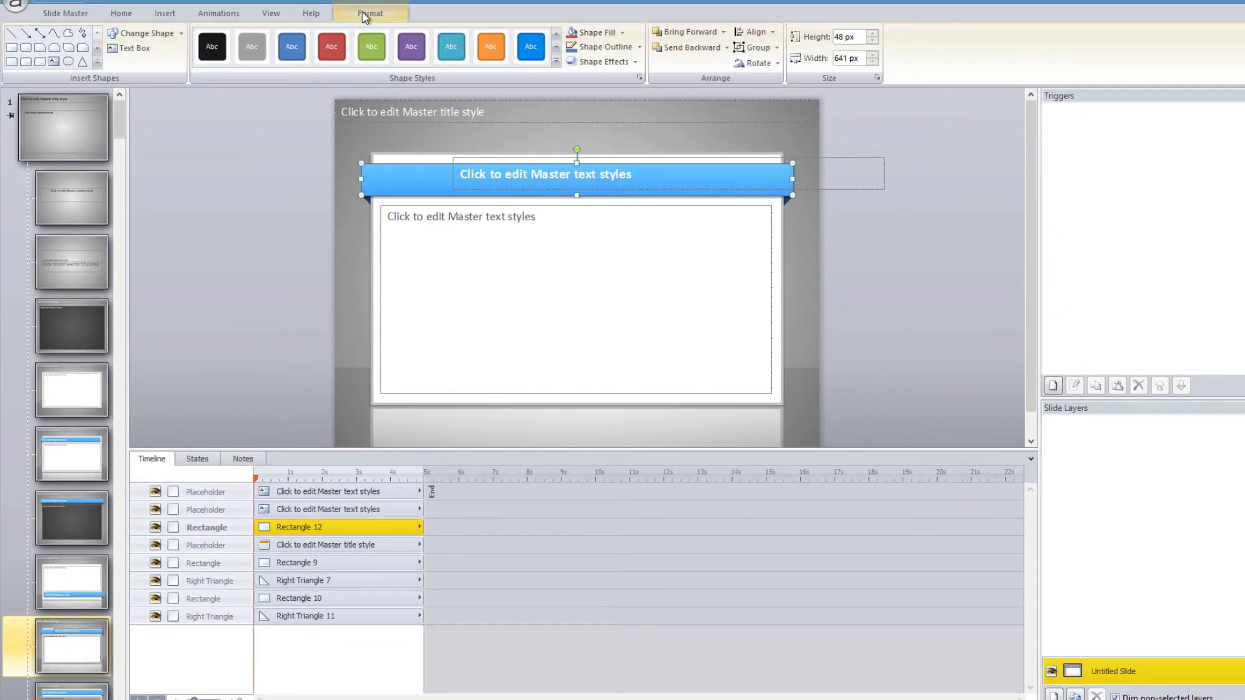
left_click(640, 78)
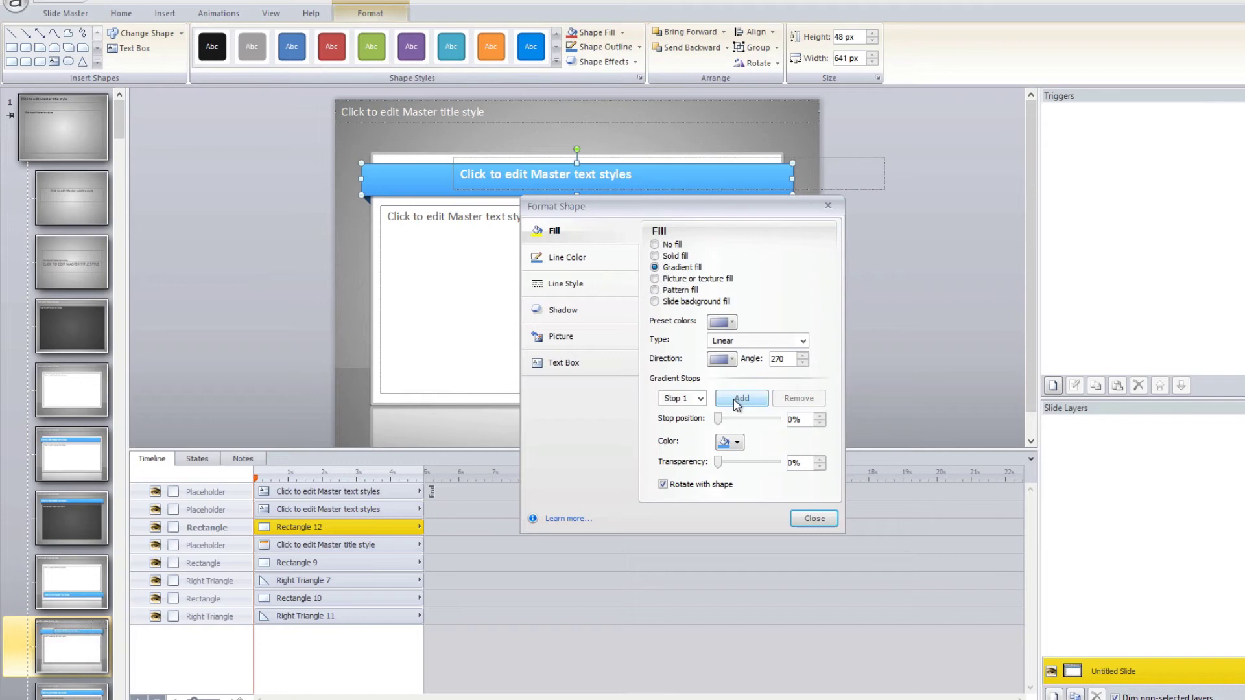
left_click(687, 398)
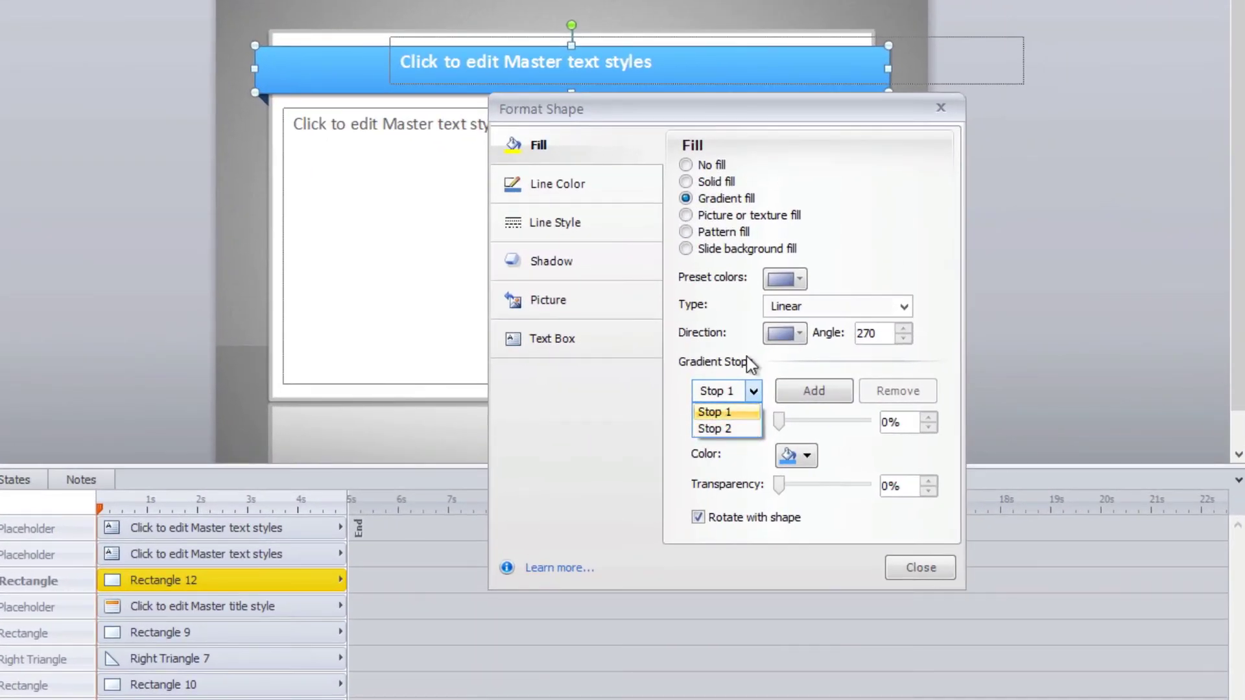
left_click(746, 356)
left_click(796, 455)
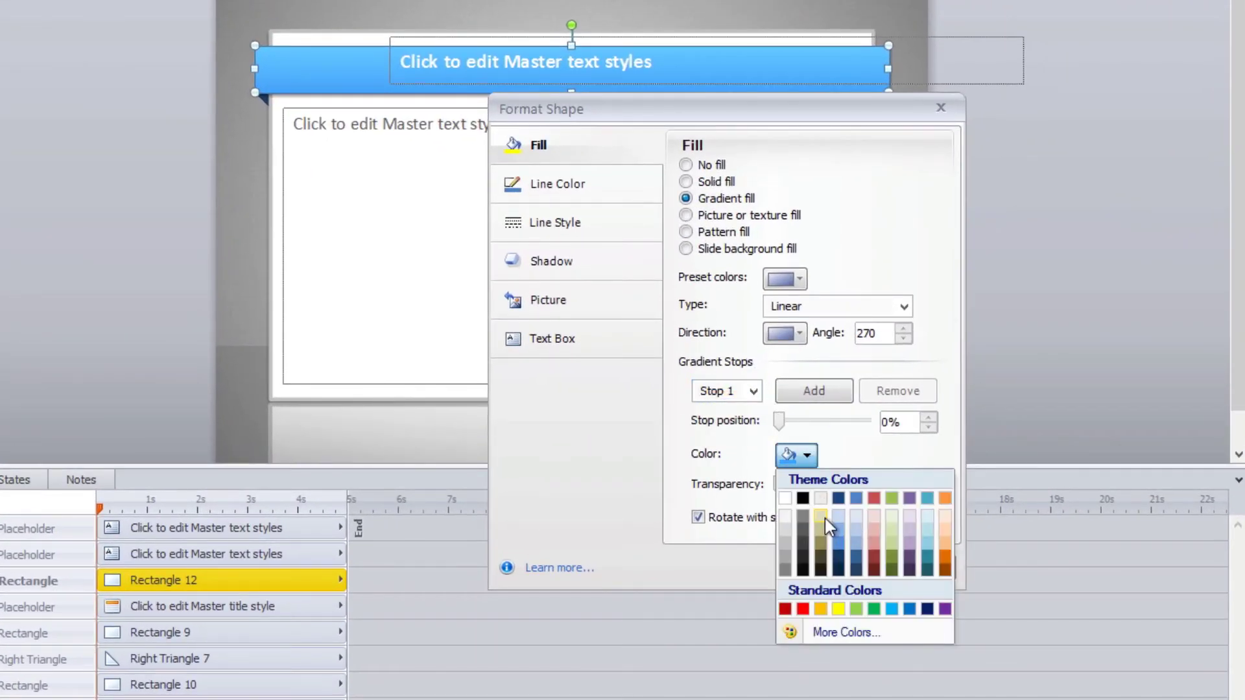
left_click(824, 518)
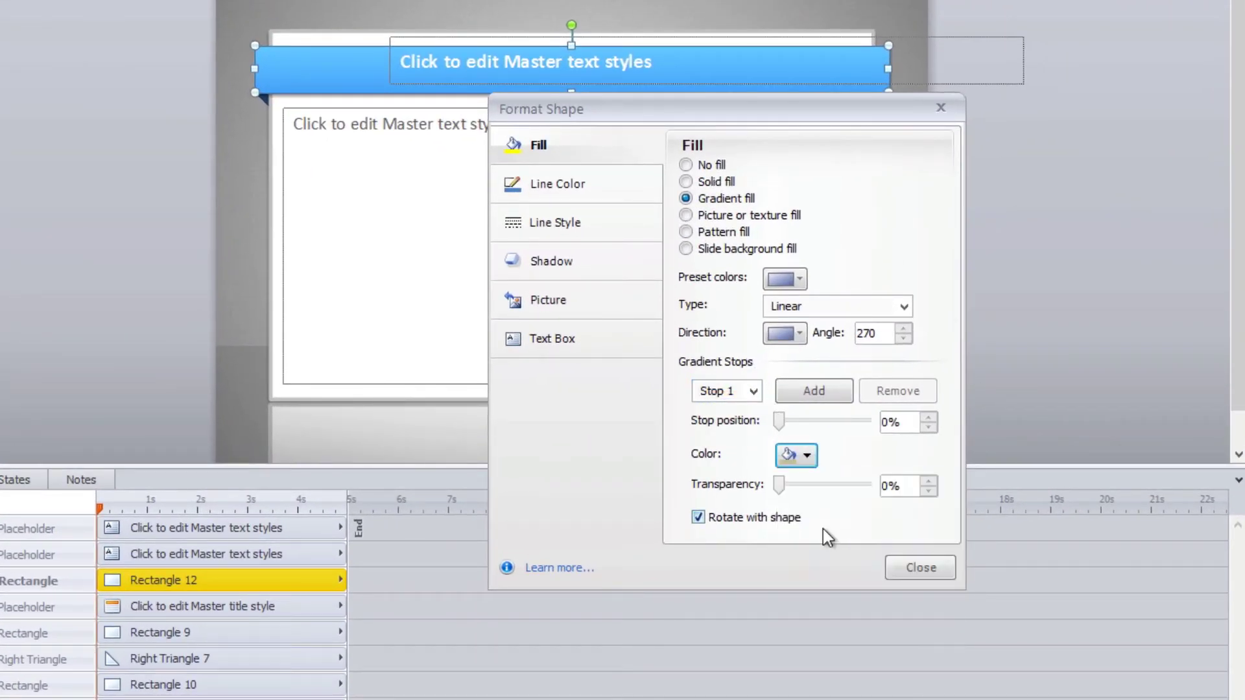
Set gradient Stop 2 to dark tan and check the olive-tan banner.
left_click(753, 391)
left_click(745, 433)
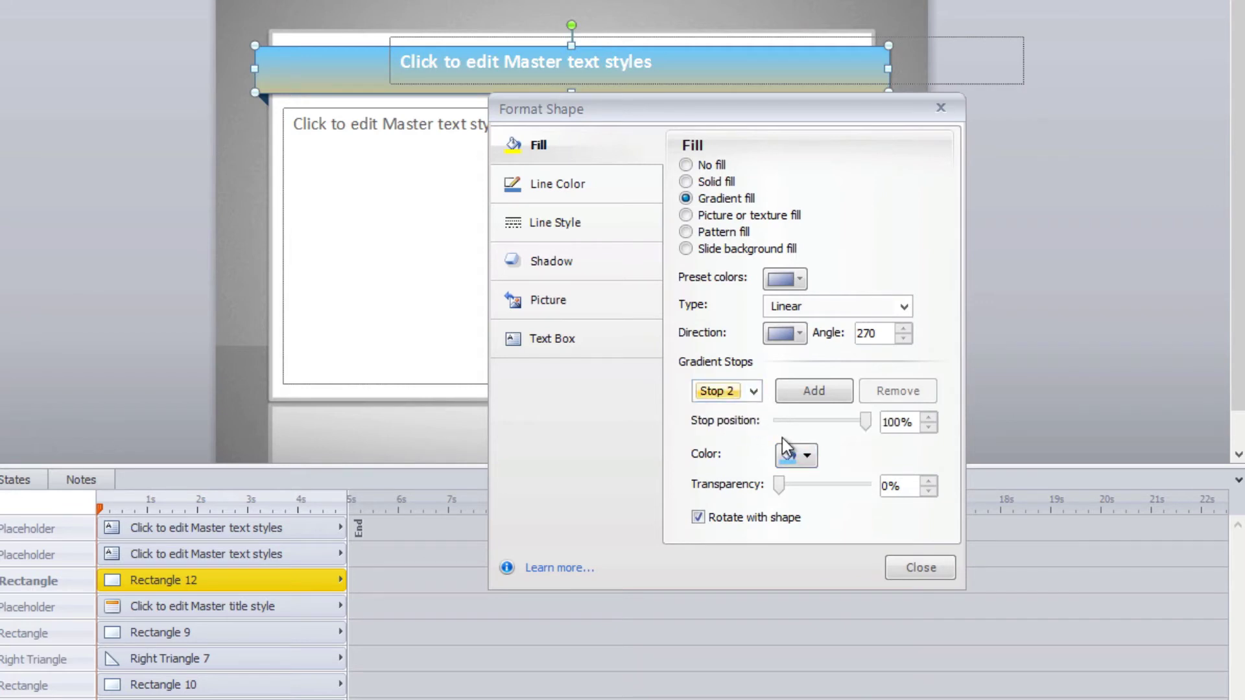
left_click(804, 455)
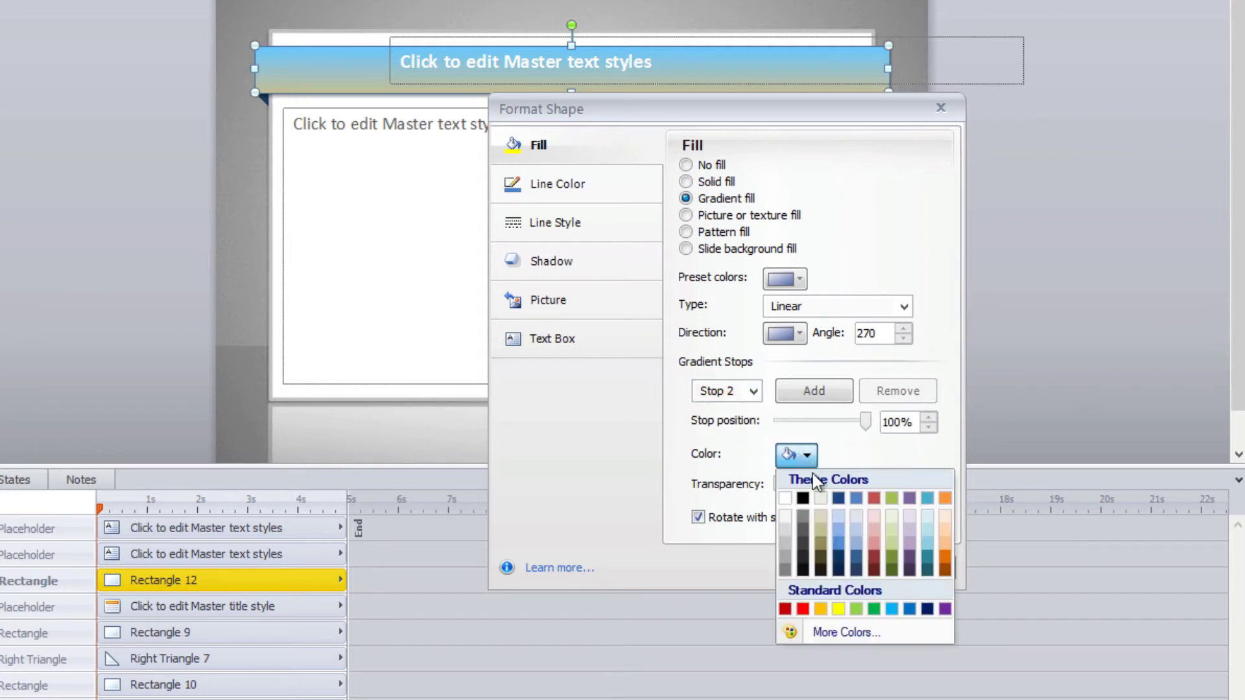
left_click(822, 545)
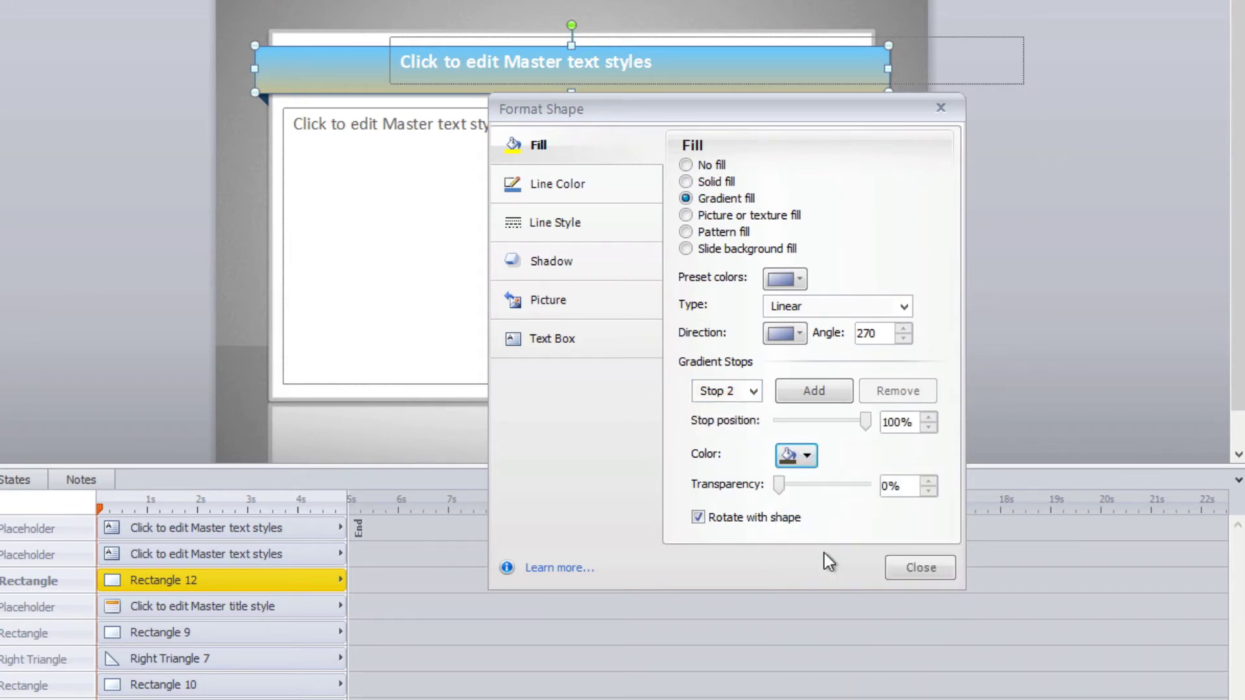
left_click(920, 568)
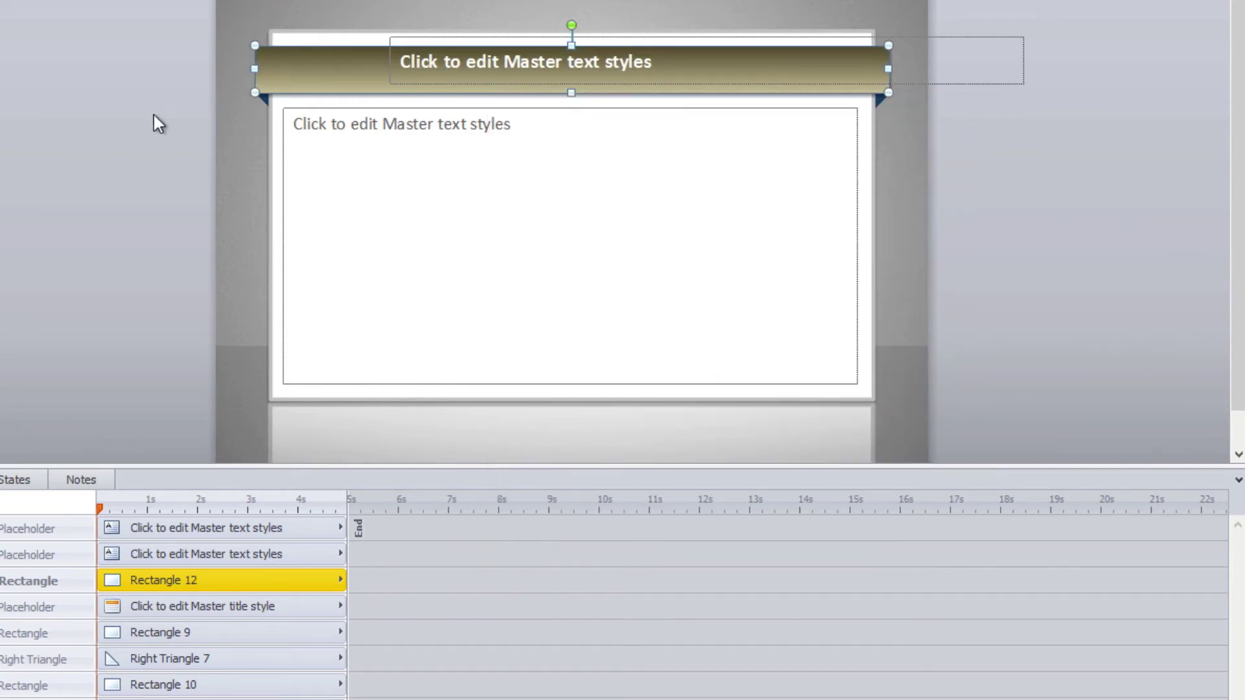
left_click(154, 114)
left_click(302, 51)
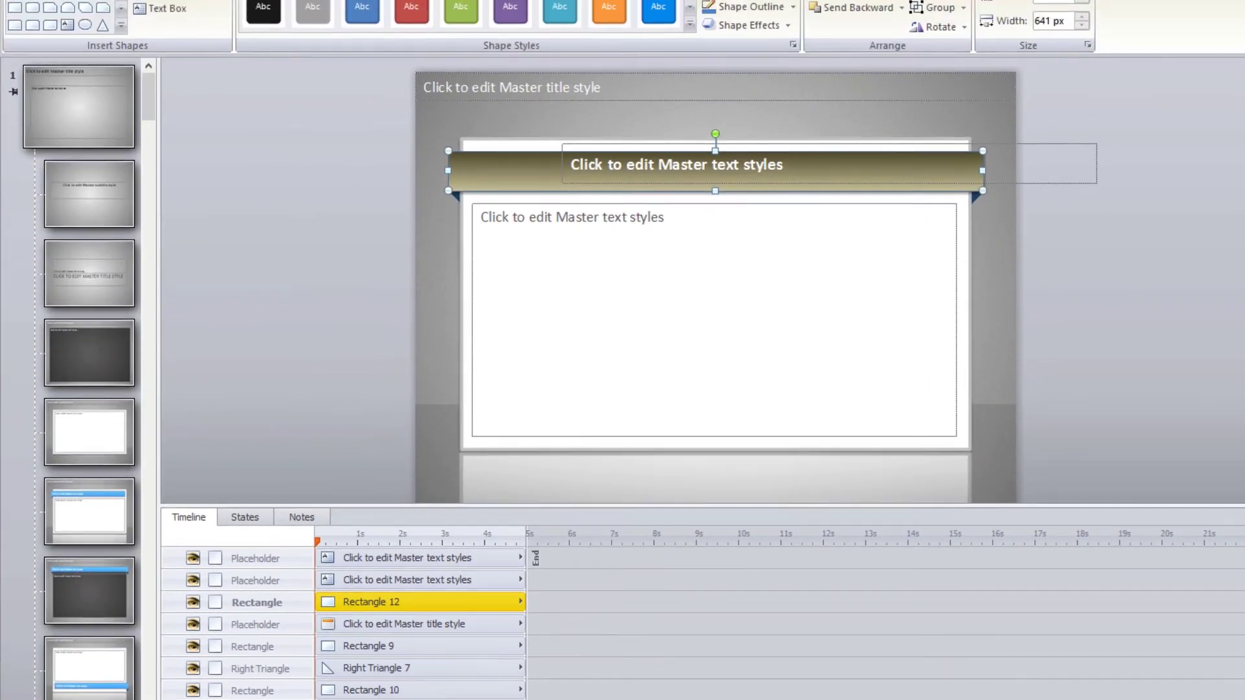
left_click(335, 33)
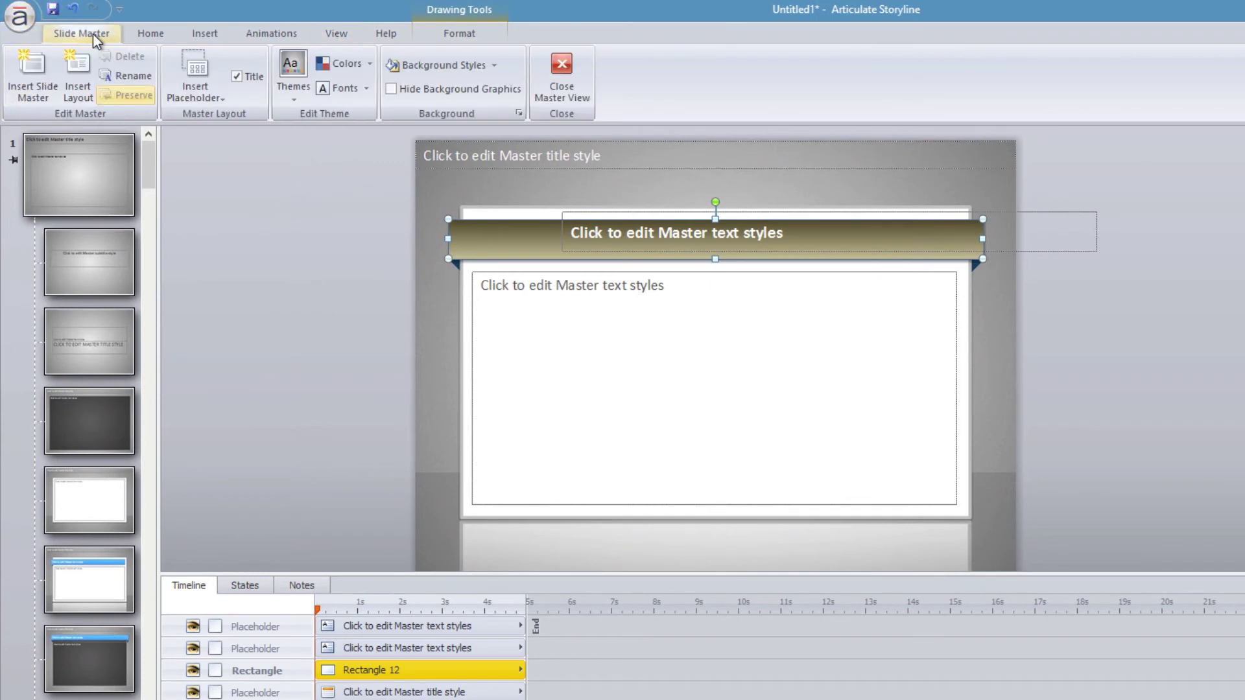
Close Master View and import another Panel 6 slide as 1.3.
left_click(562, 68)
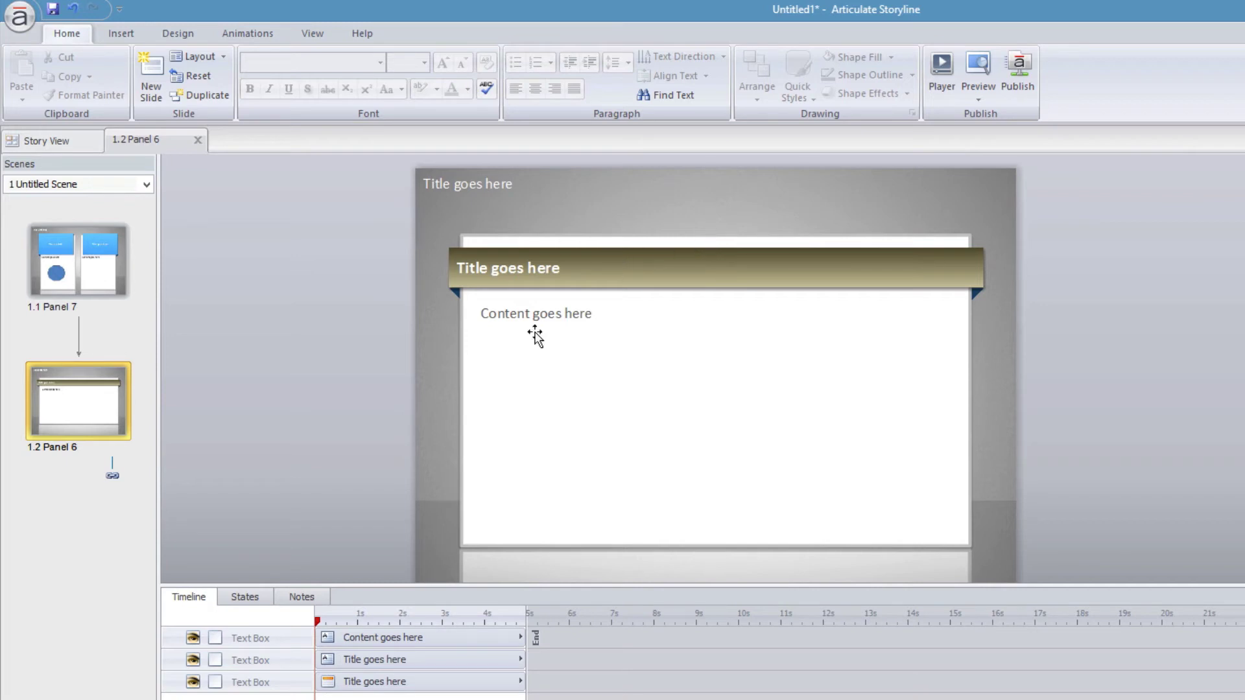
right_click(109, 505)
left_click(144, 517)
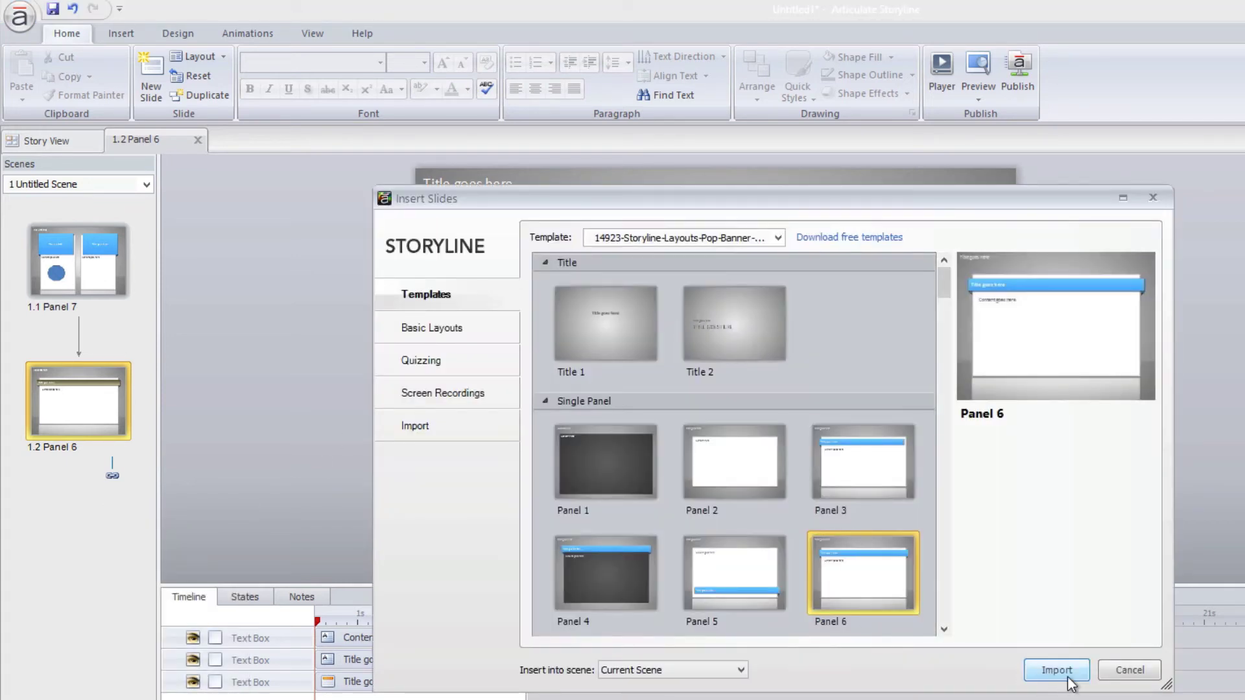
left_click(1063, 675)
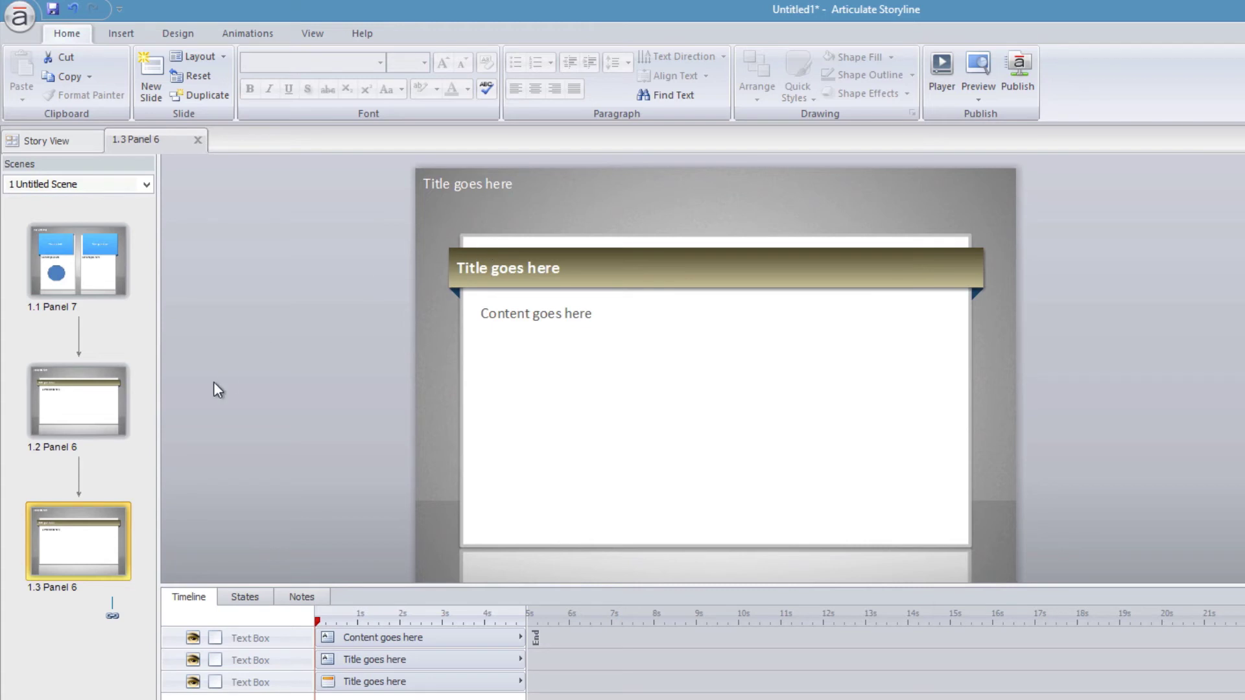
Open and dismiss slide 1.2's context menu twice without changing anything.
right_click(112, 383)
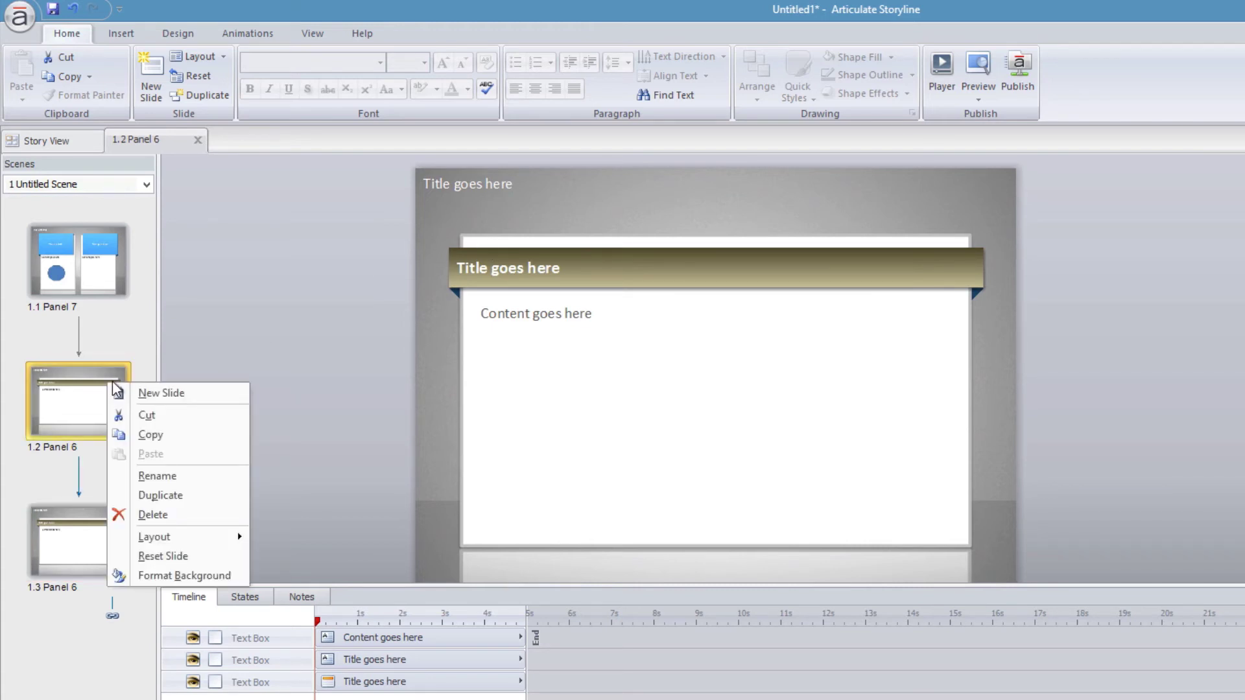
left_click(250, 315)
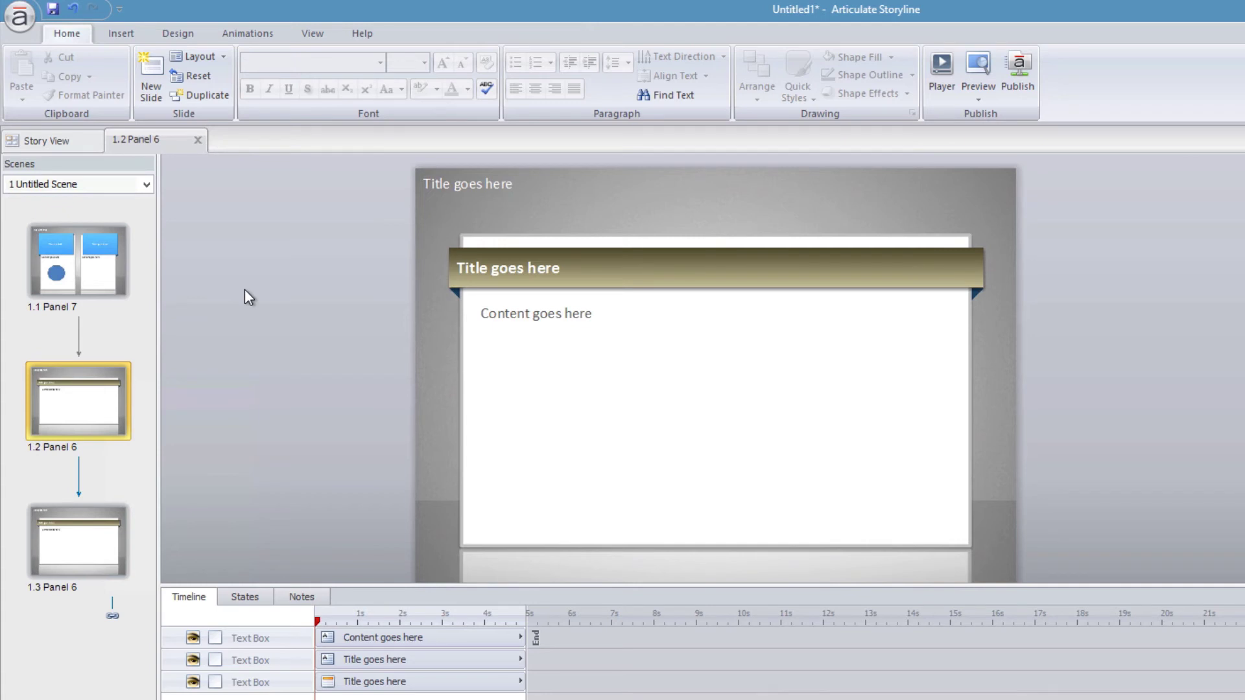
right_click(99, 415)
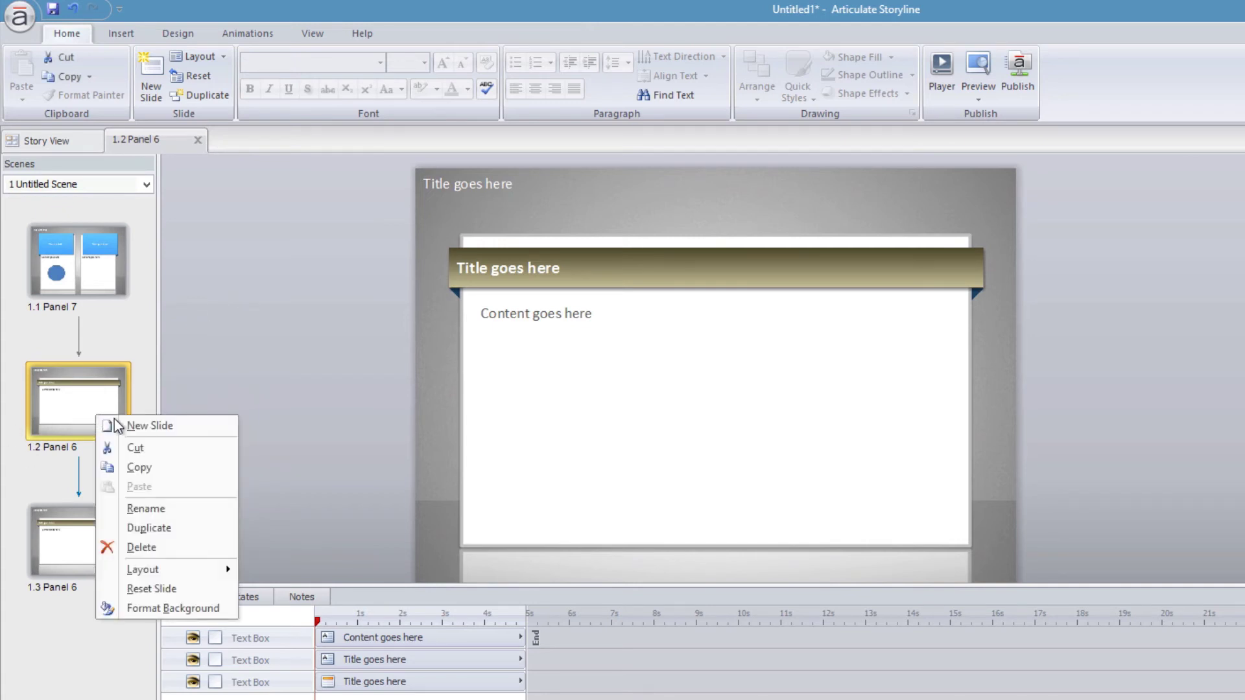
left_click(129, 376)
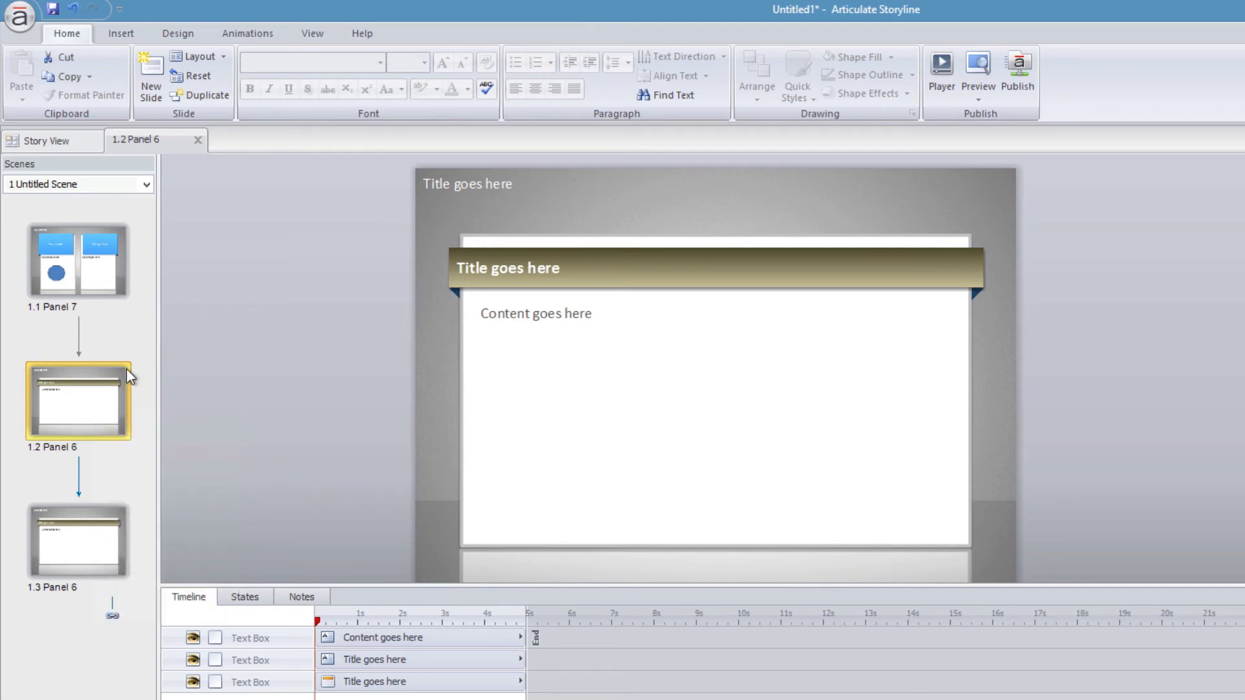
On the top-level slide master, shift the 720 × 540 px Rectangle 7 about 227 px right.
left_click(308, 35)
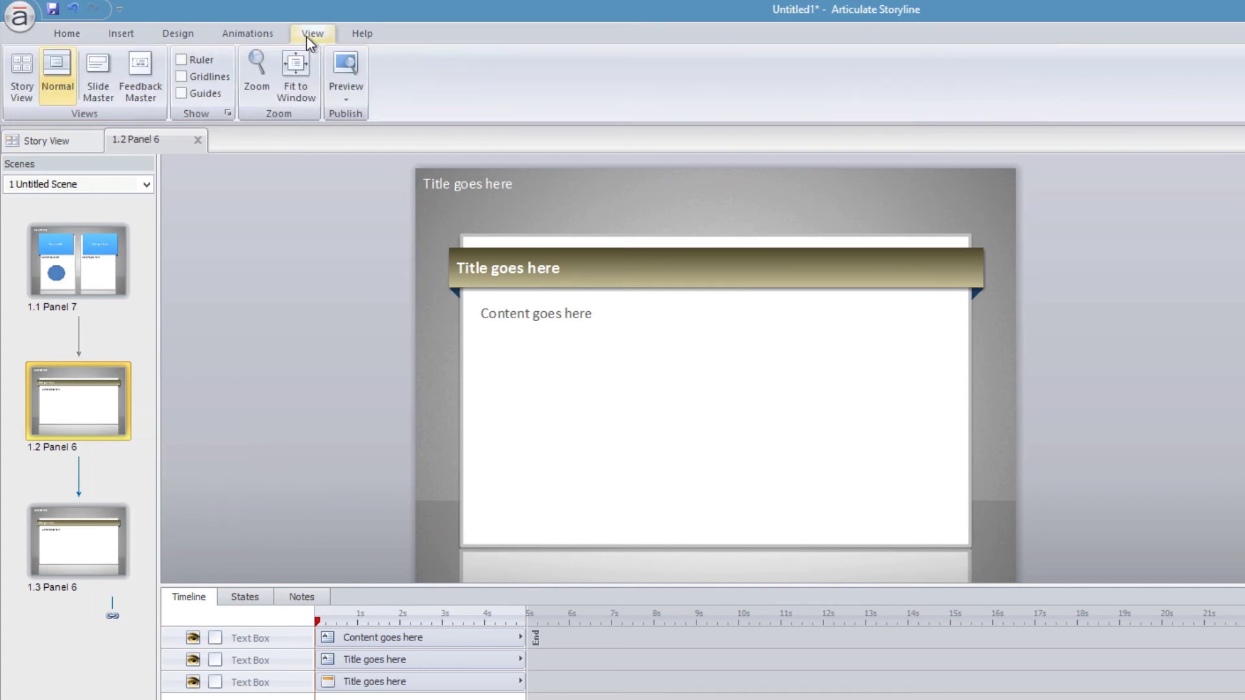
left_click(104, 66)
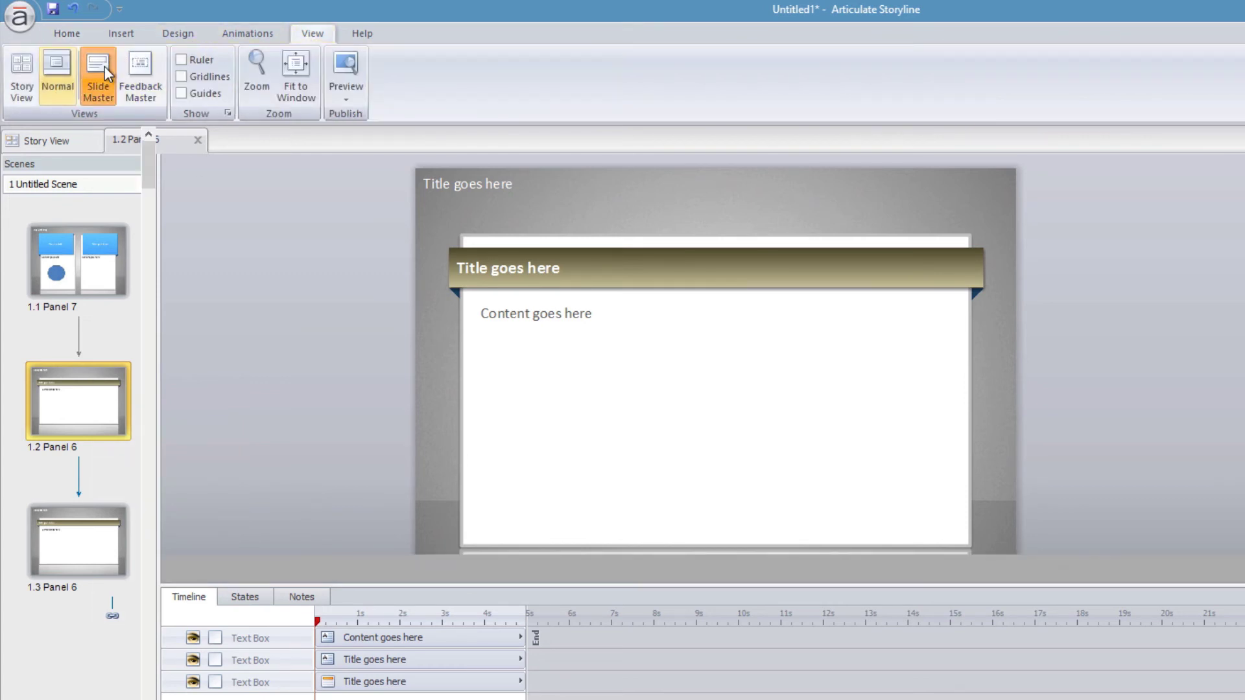
left_click(104, 184)
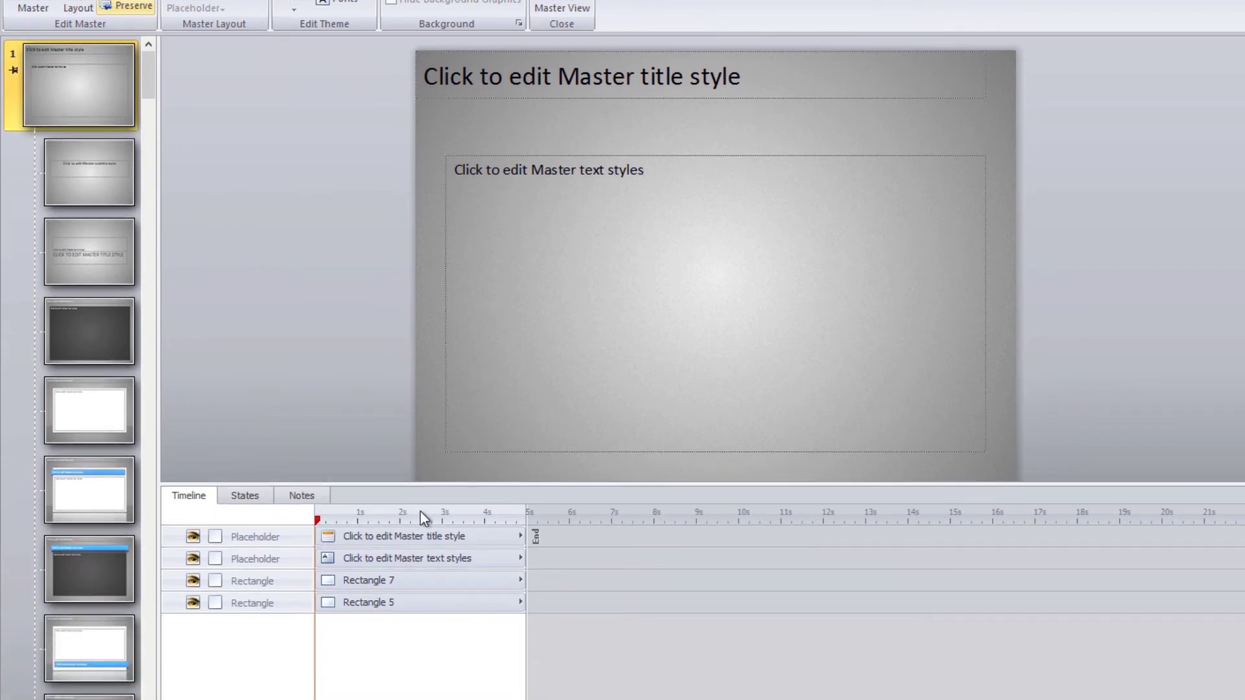
left_click(393, 584)
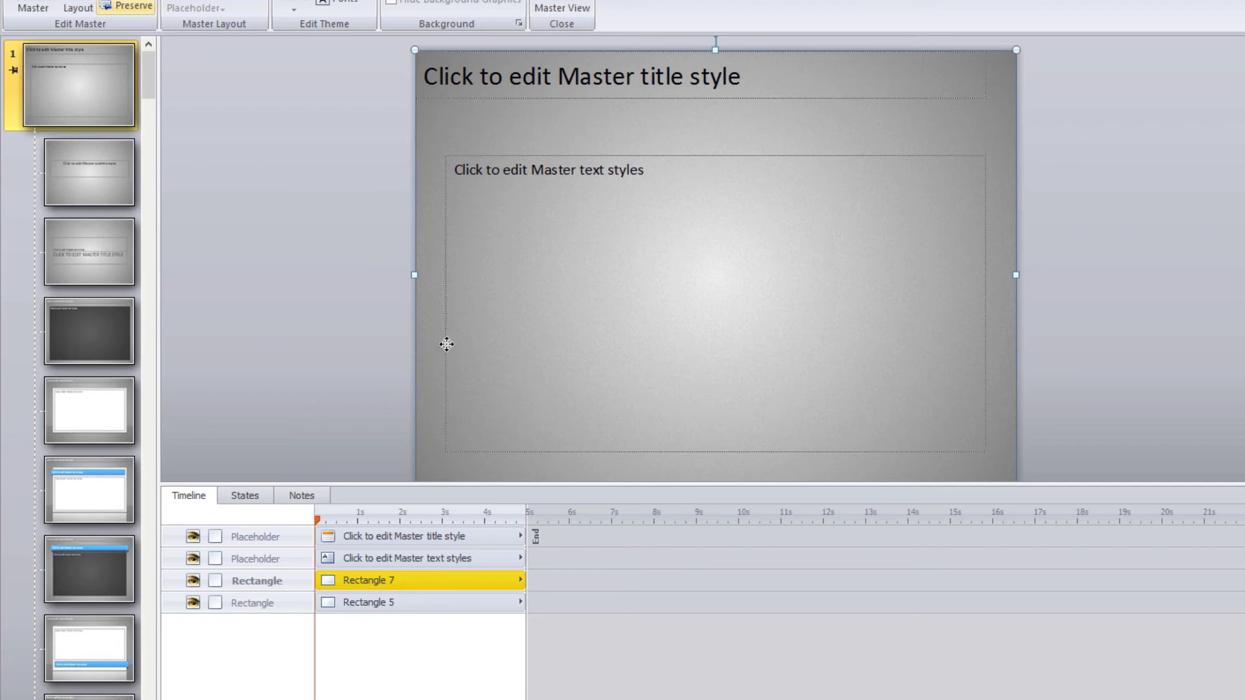
left_click_drag(569, 326, 716, 326)
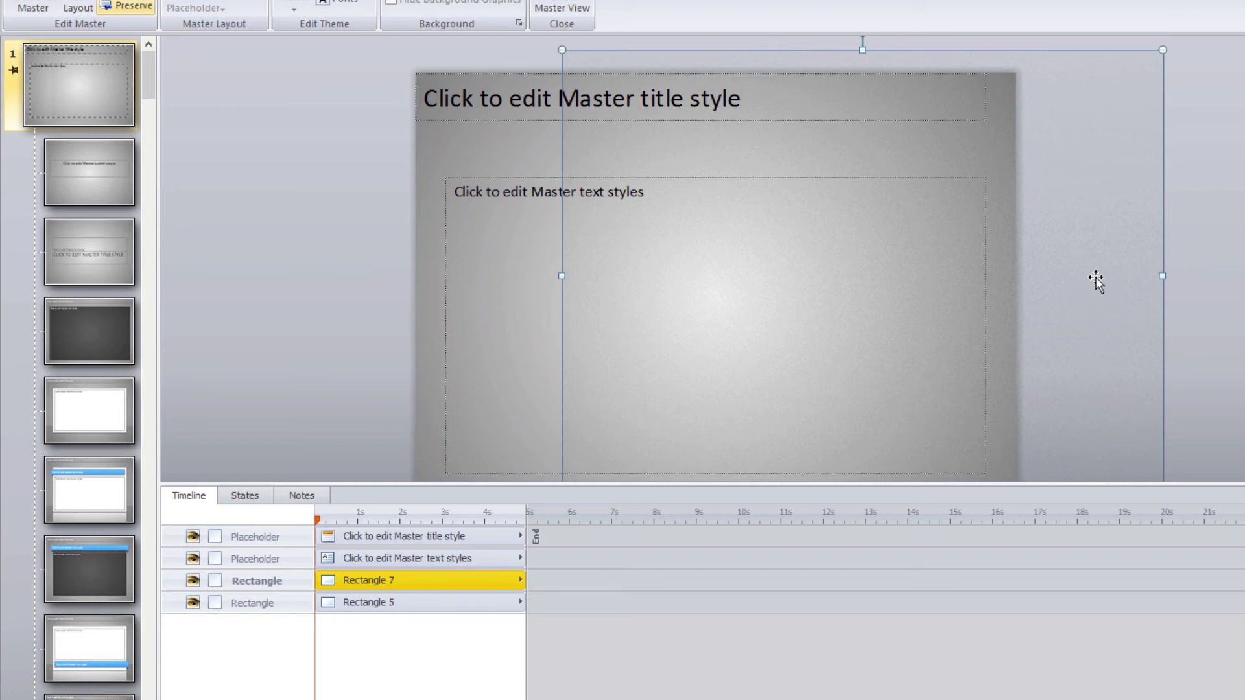
left_click(459, 11)
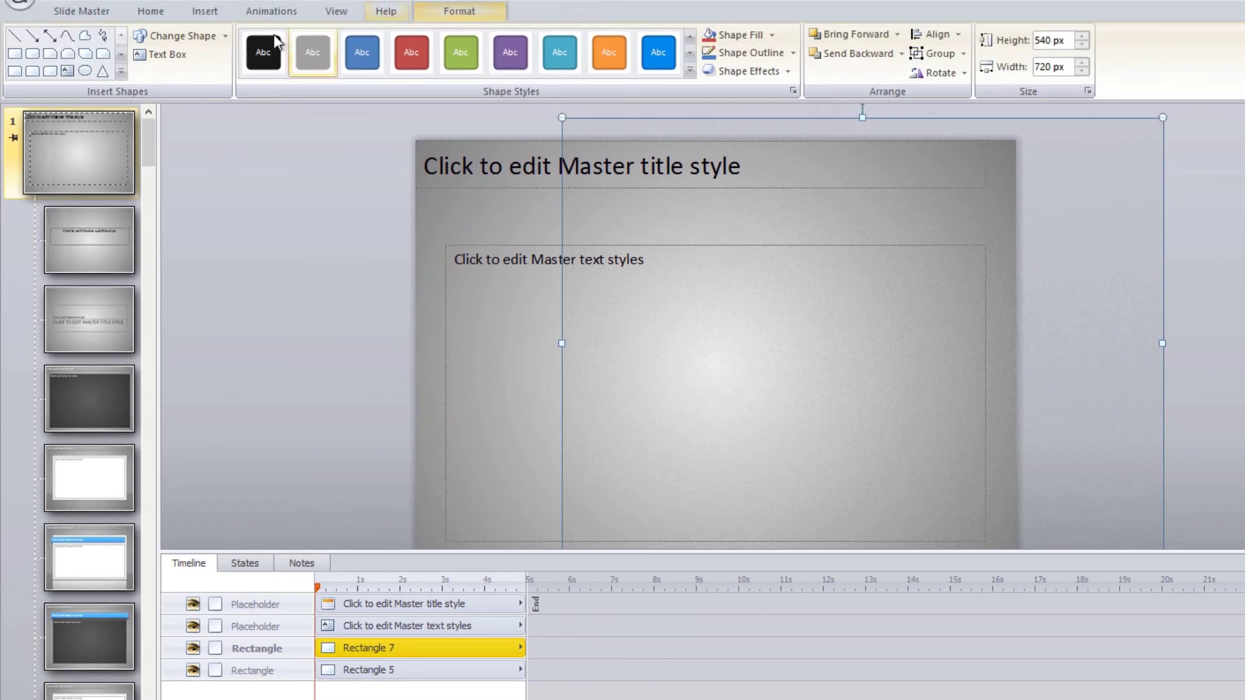
left_click(792, 90)
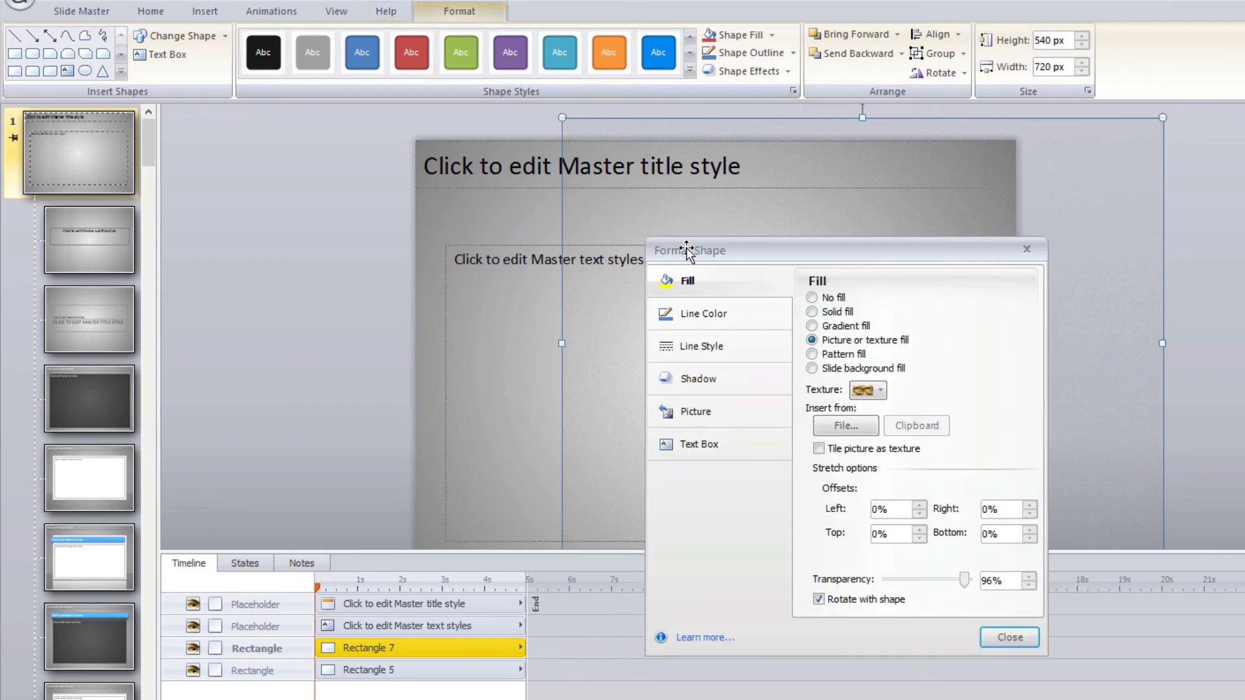
left_click_drag(681, 249, 648, 255)
left_click_drag(556, 260, 172, 189)
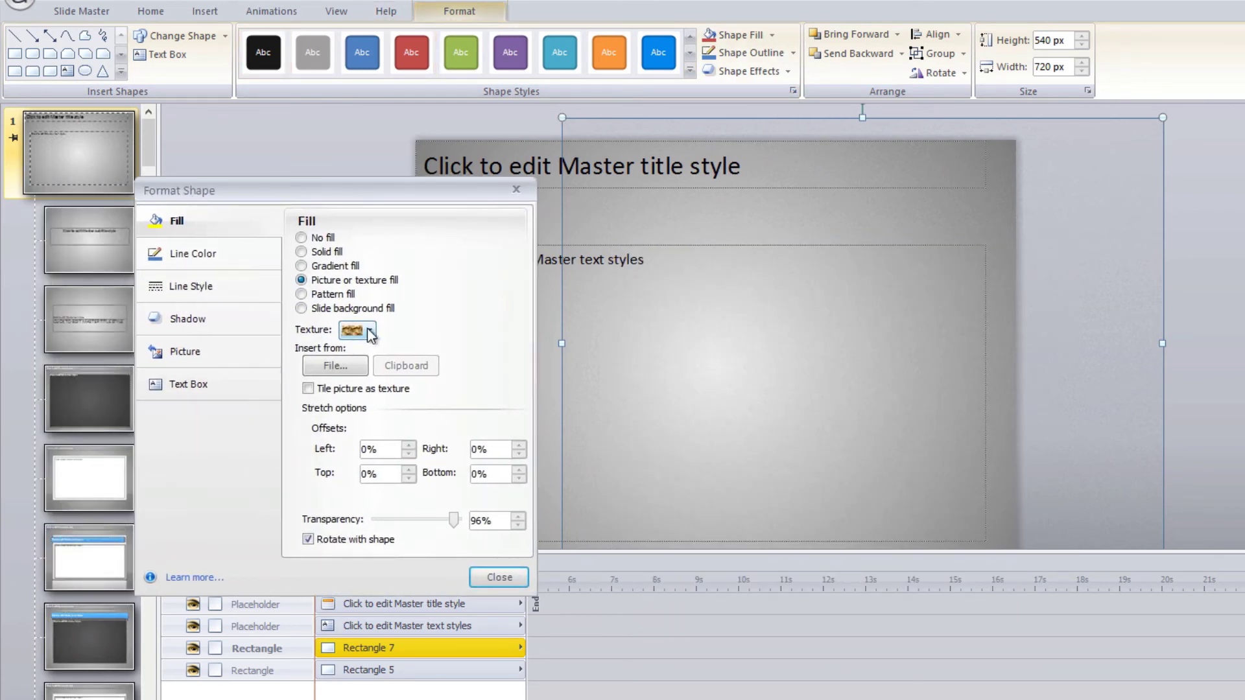
left_click(369, 332)
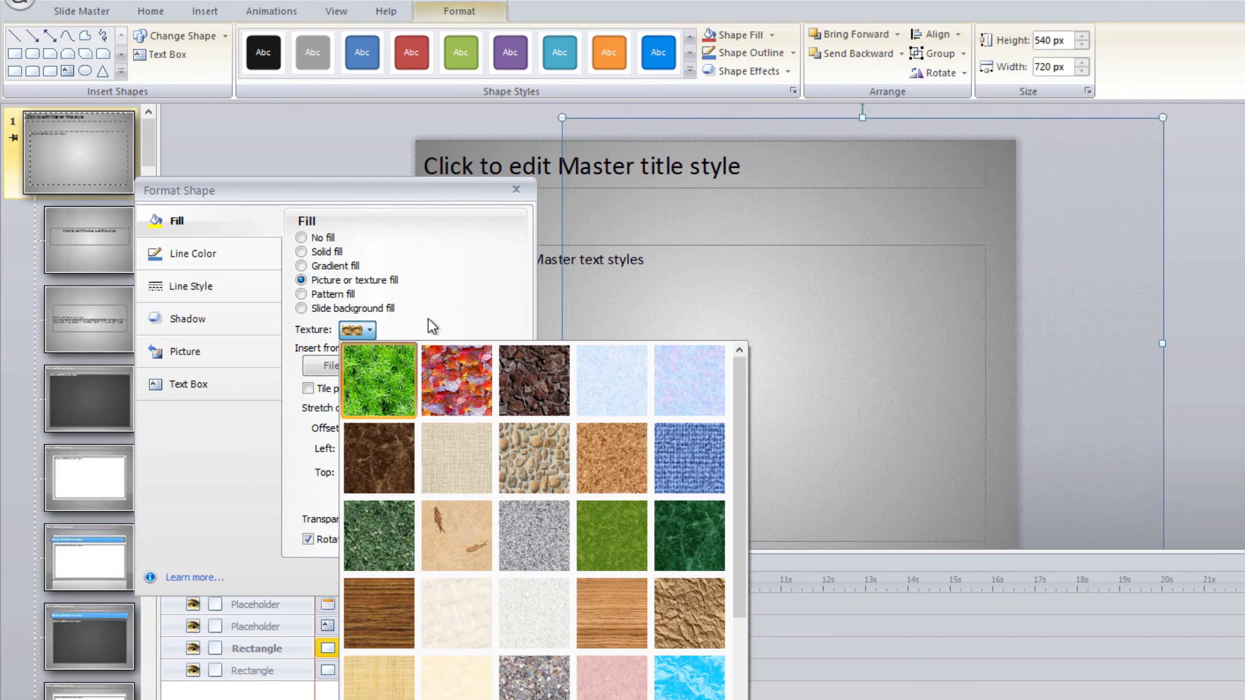
left_click(431, 318)
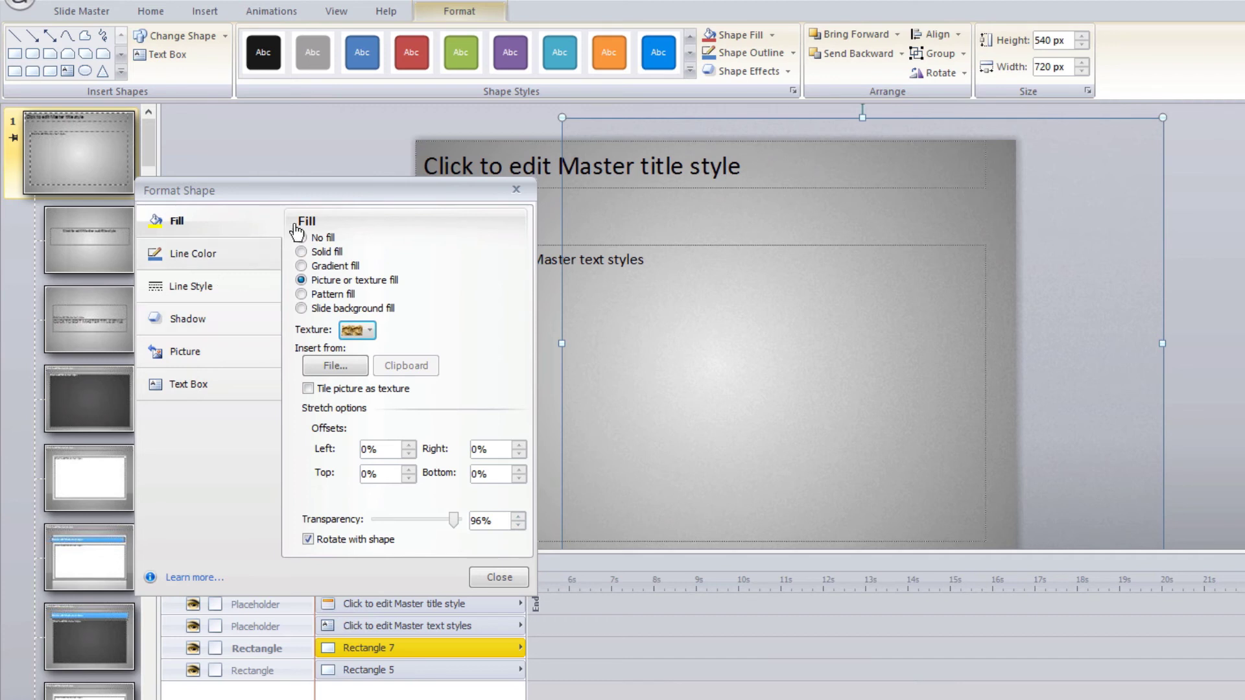
left_click(516, 190)
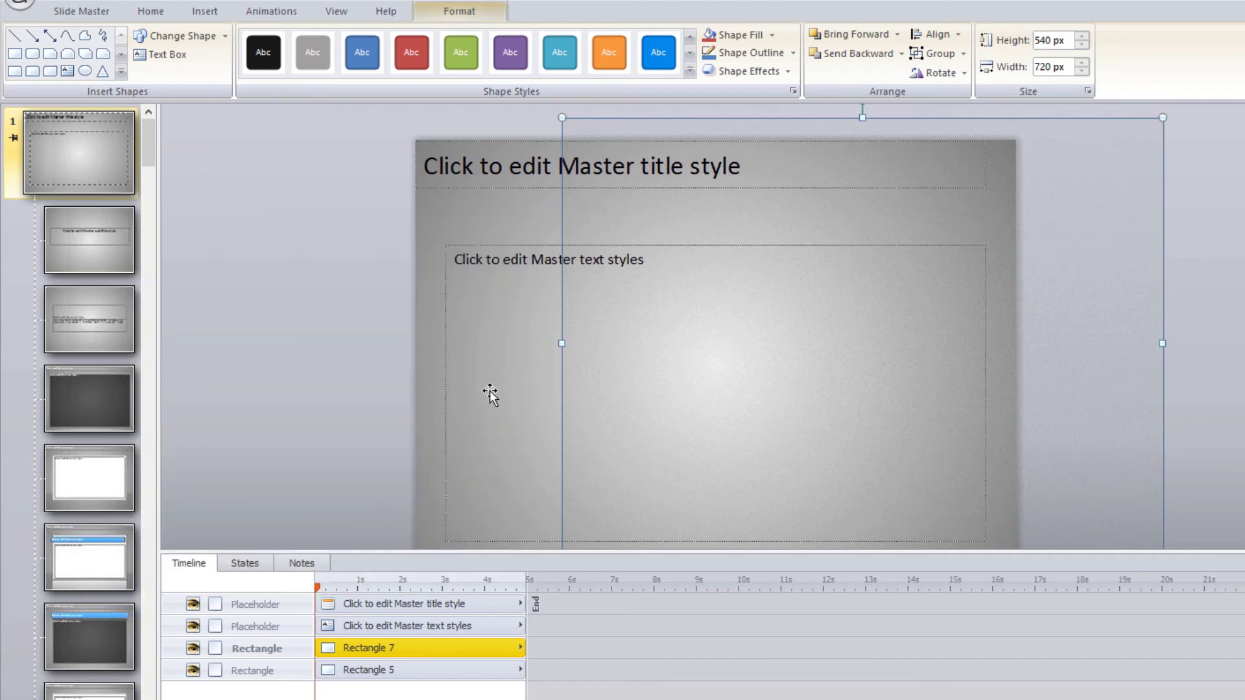
left_click(423, 323)
Move the grey 720 × 540 Rectangle 5 on the master down and to the left.
left_click_drag(425, 327, 373, 372)
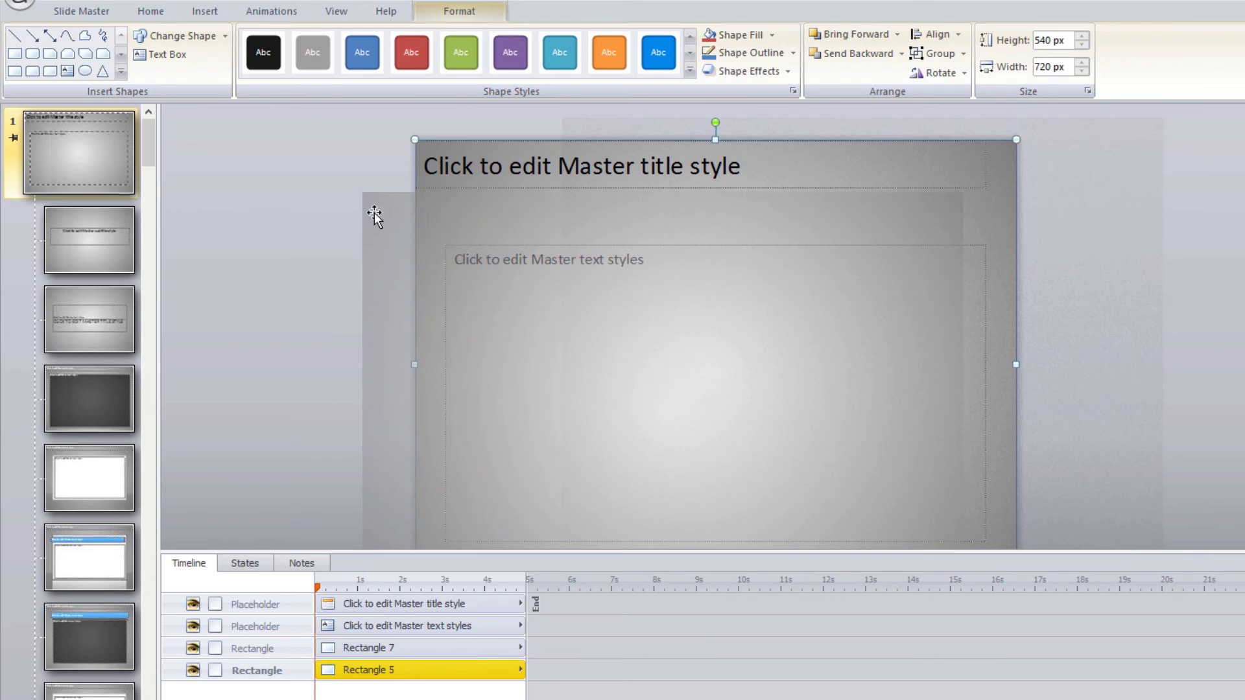
left_click_drag(374, 216, 375, 215)
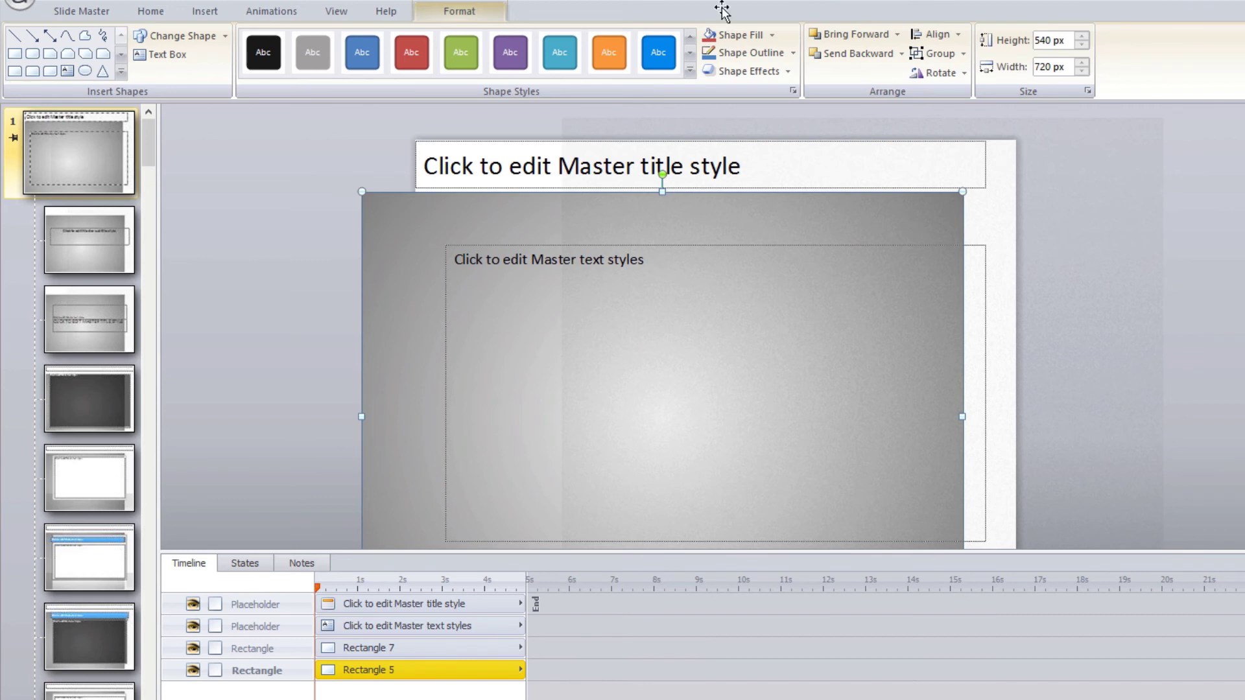
Fill Rectangle 5 with red and centre it horizontally and vertically on the slide.
left_click(771, 35)
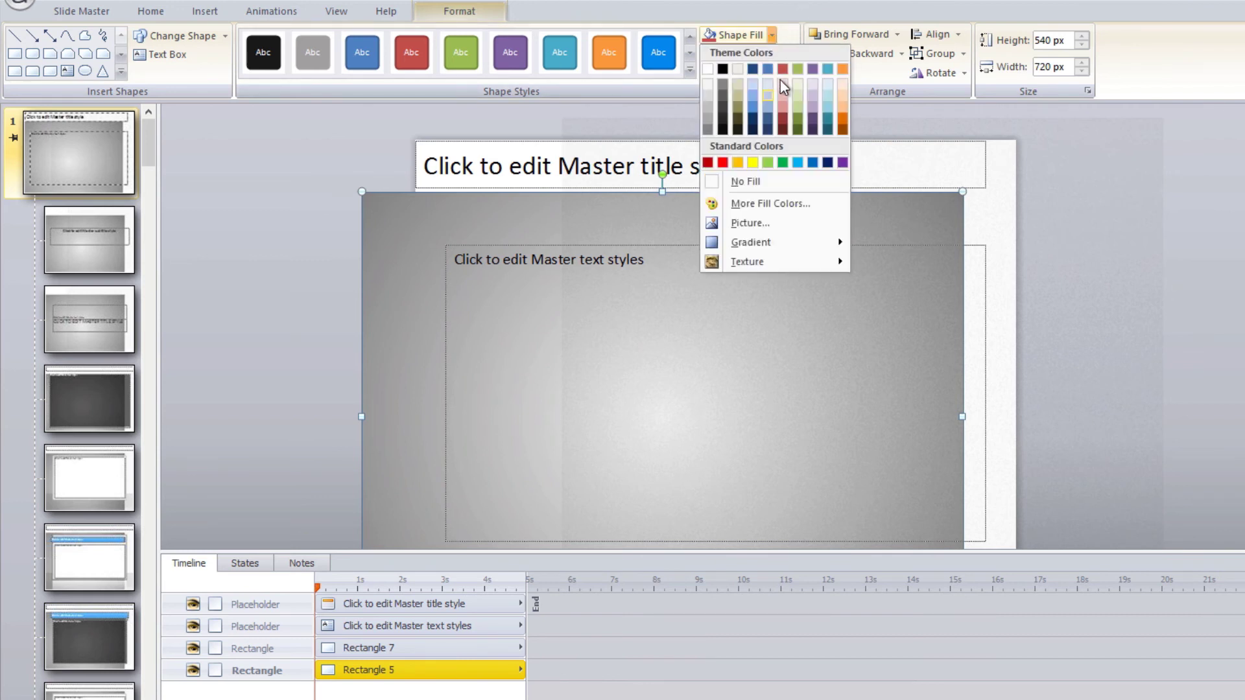
left_click(783, 69)
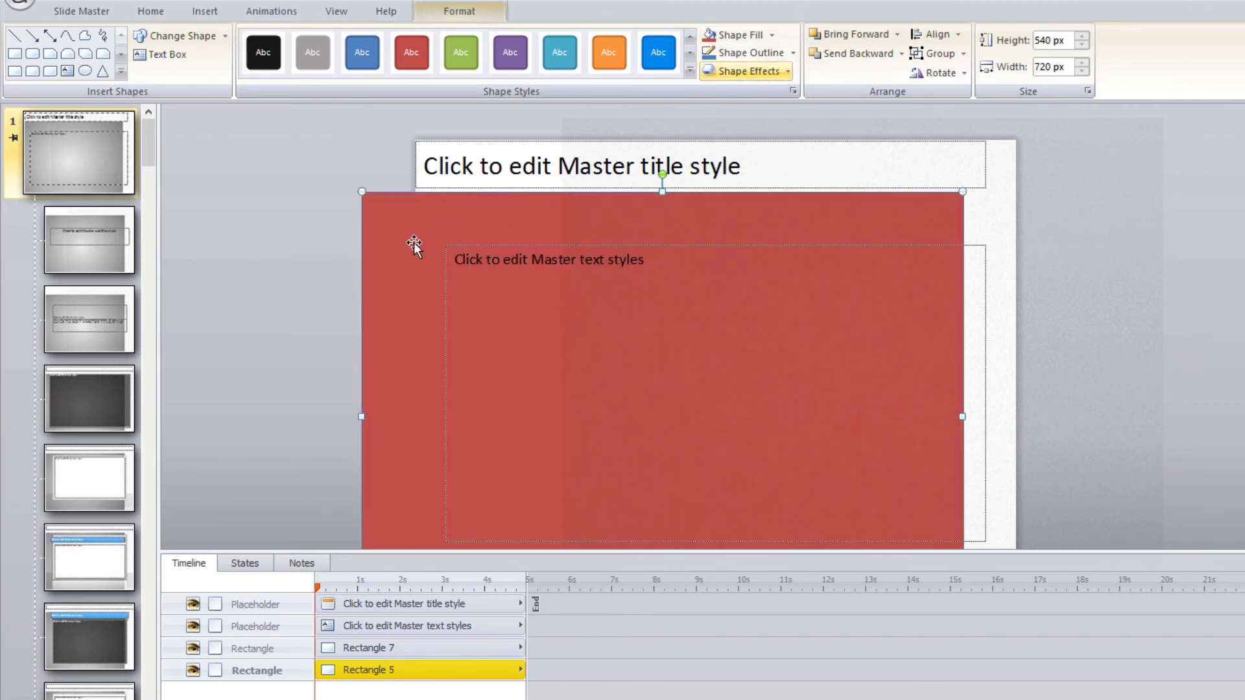
left_click(948, 38)
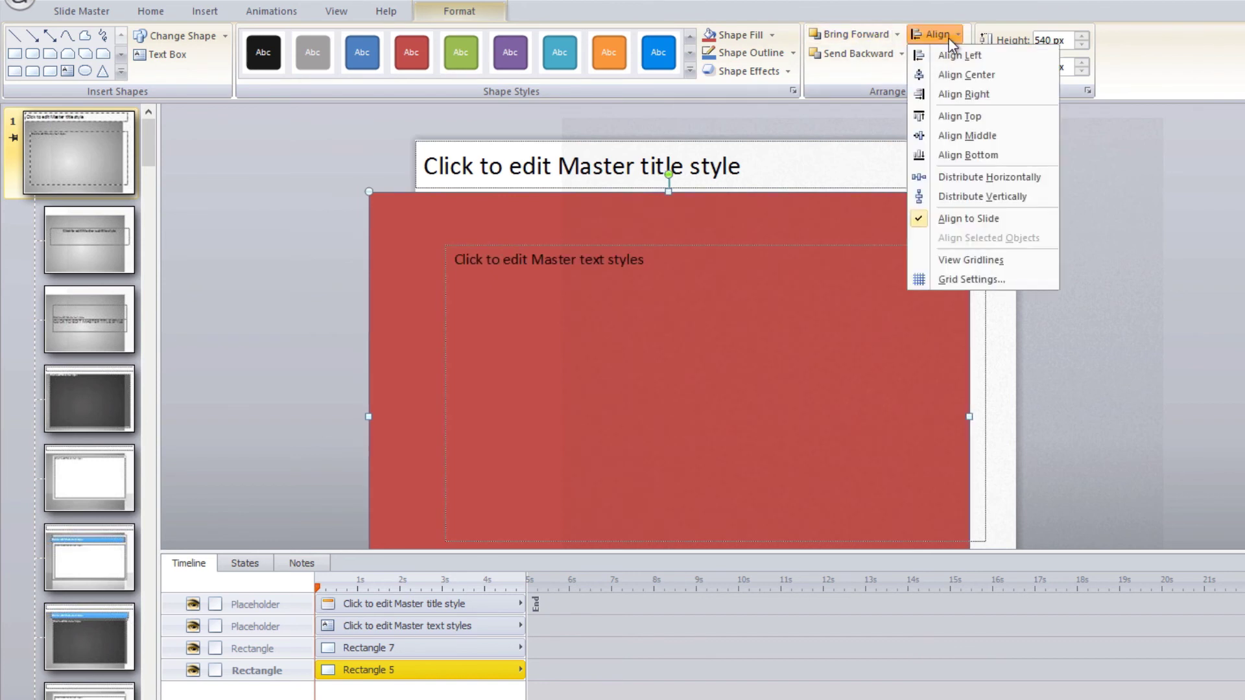
left_click(952, 74)
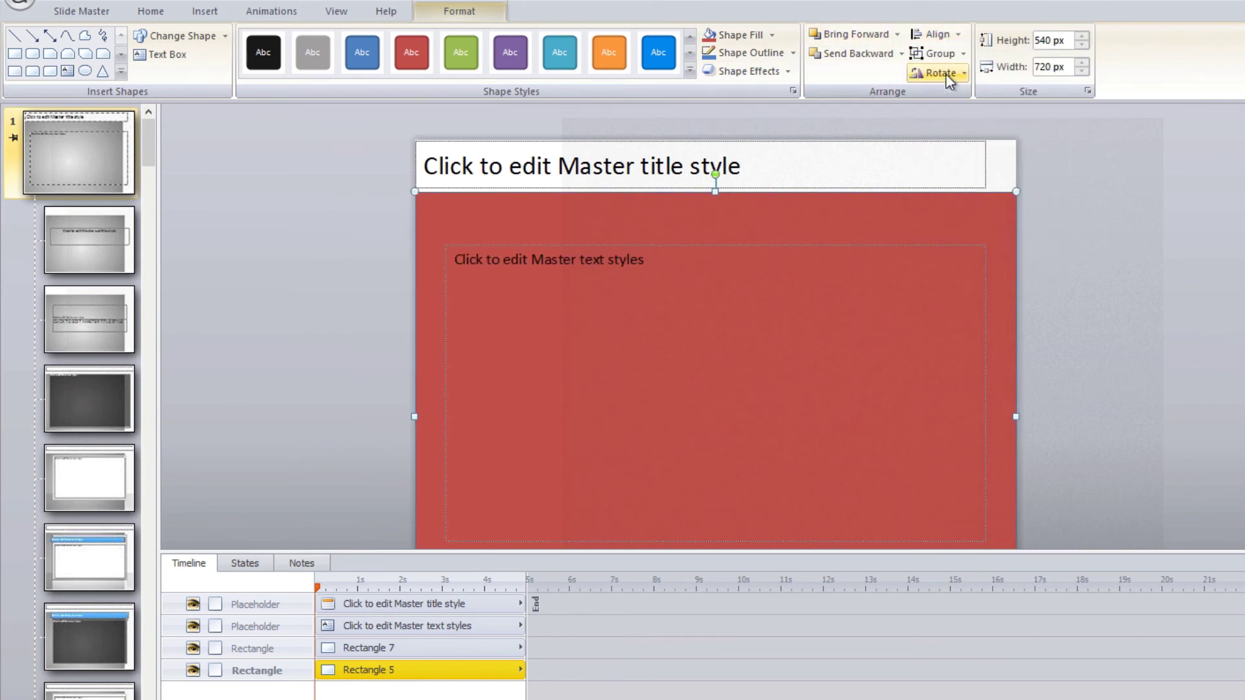
left_click(955, 38)
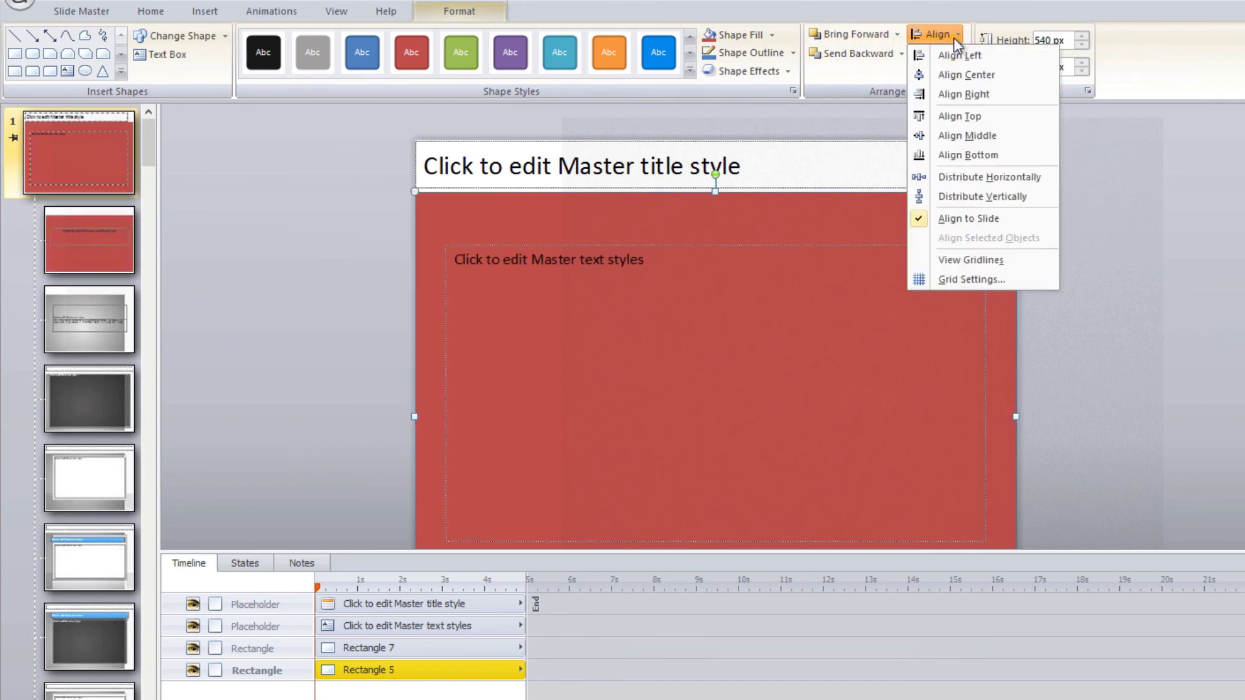
left_click(958, 135)
Centre Rectangle 7 horizontally and align it to the top of the slide.
left_click(1021, 146)
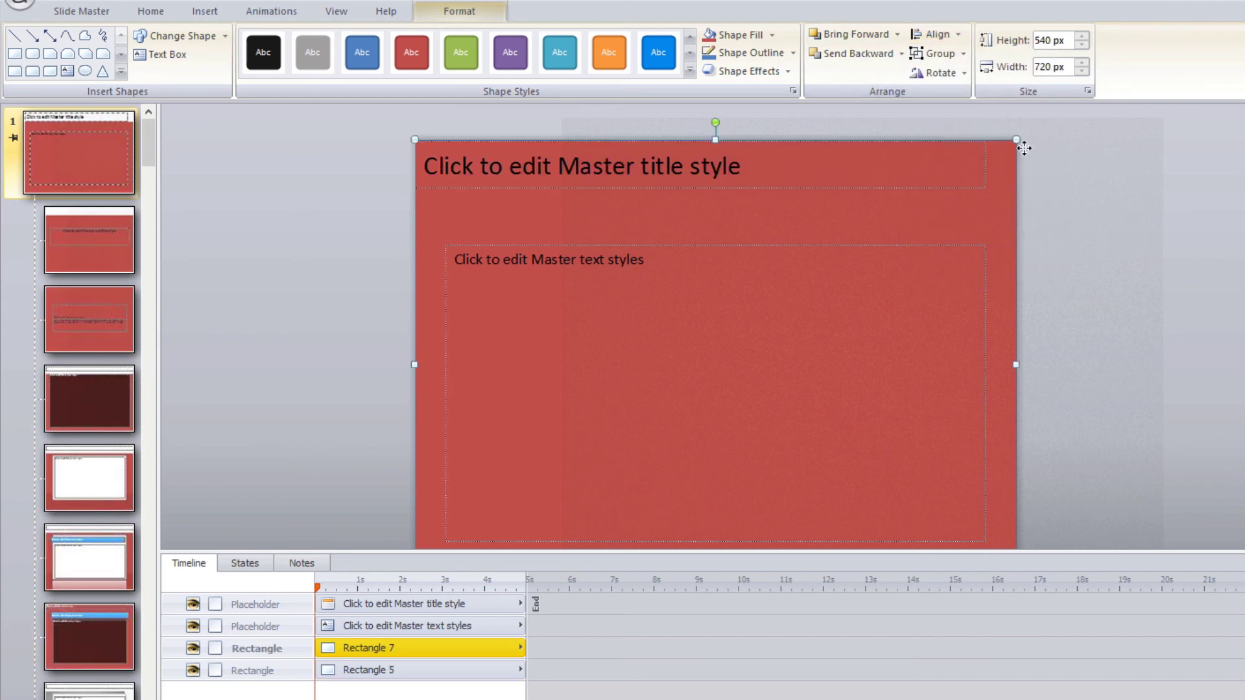
left_click(932, 37)
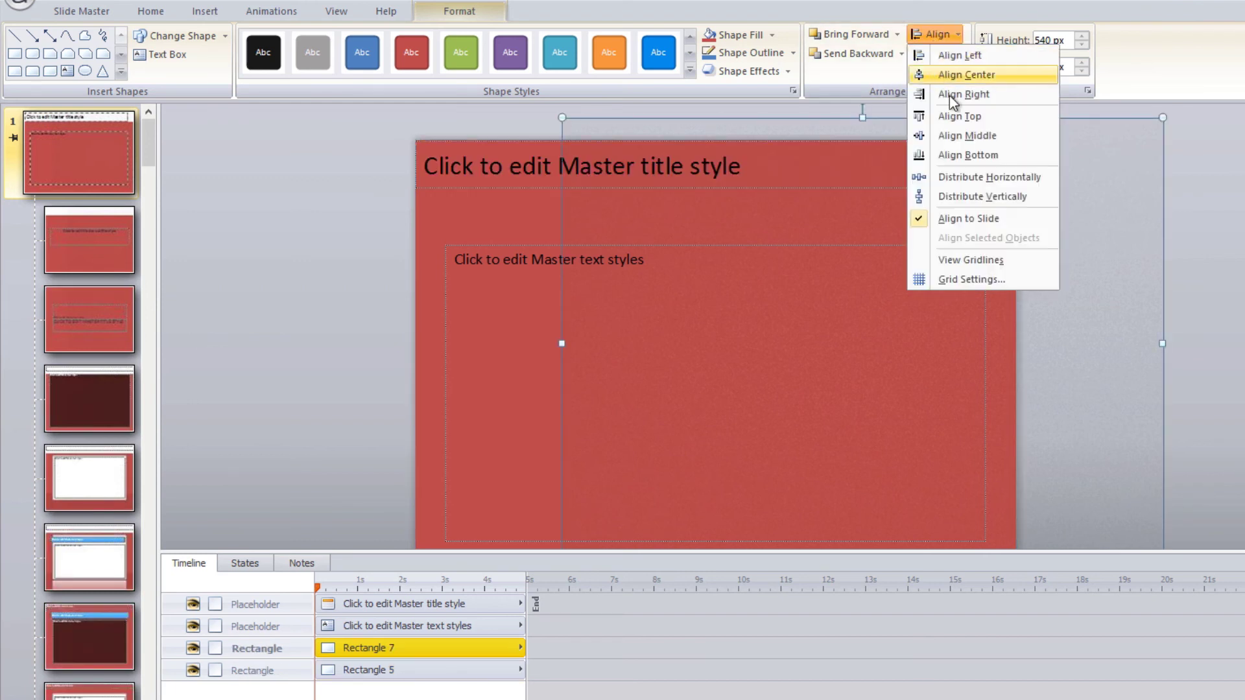
left_click(963, 74)
left_click(955, 38)
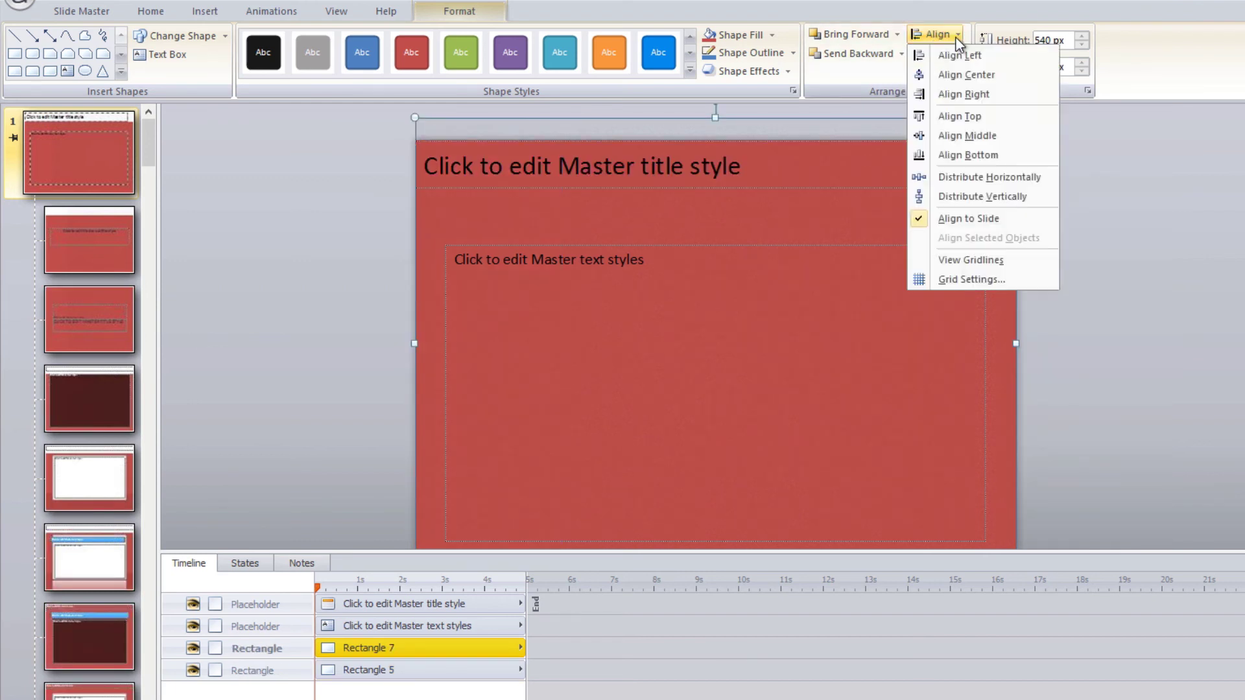
left_click(953, 136)
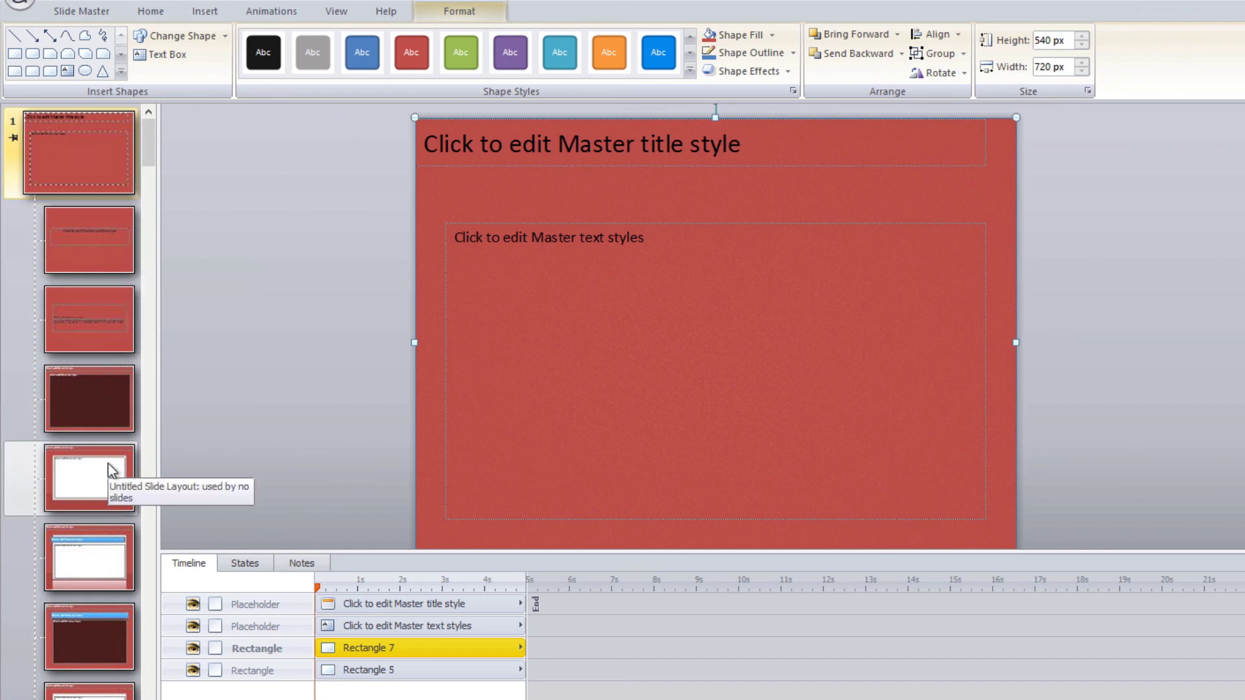
Close Master View, open slide 1.1 and shrink the timeline to enlarge the canvas.
left_click(81, 12)
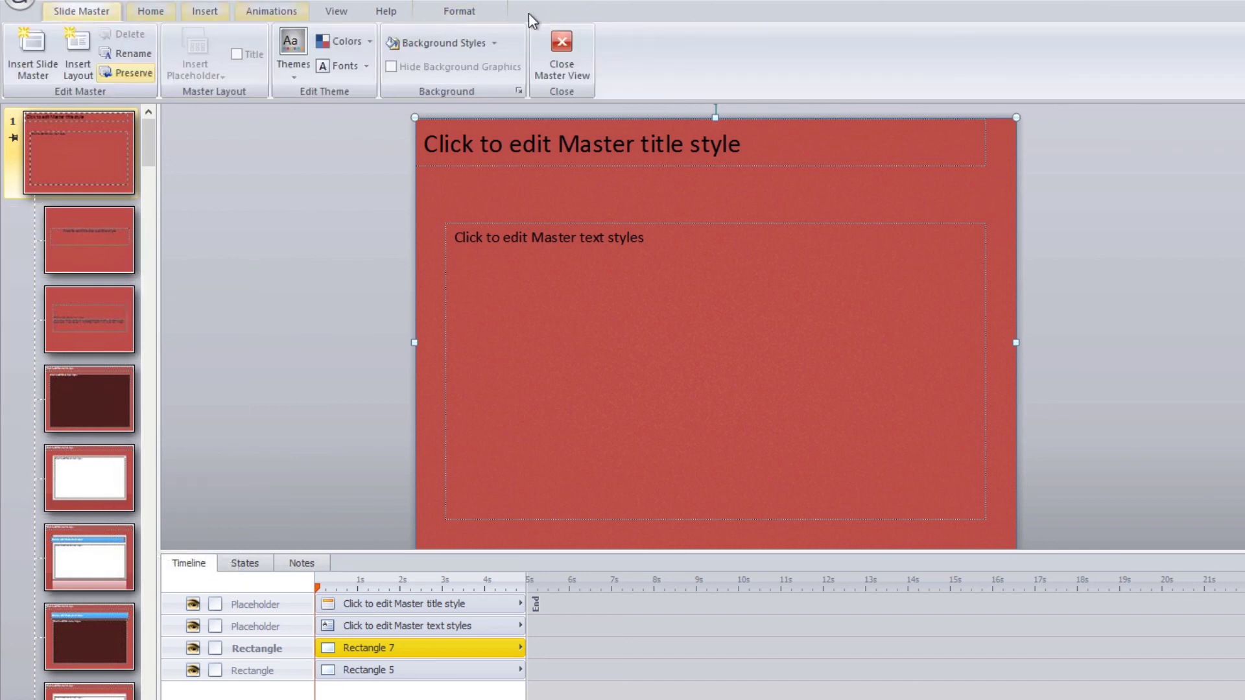
left_click(562, 44)
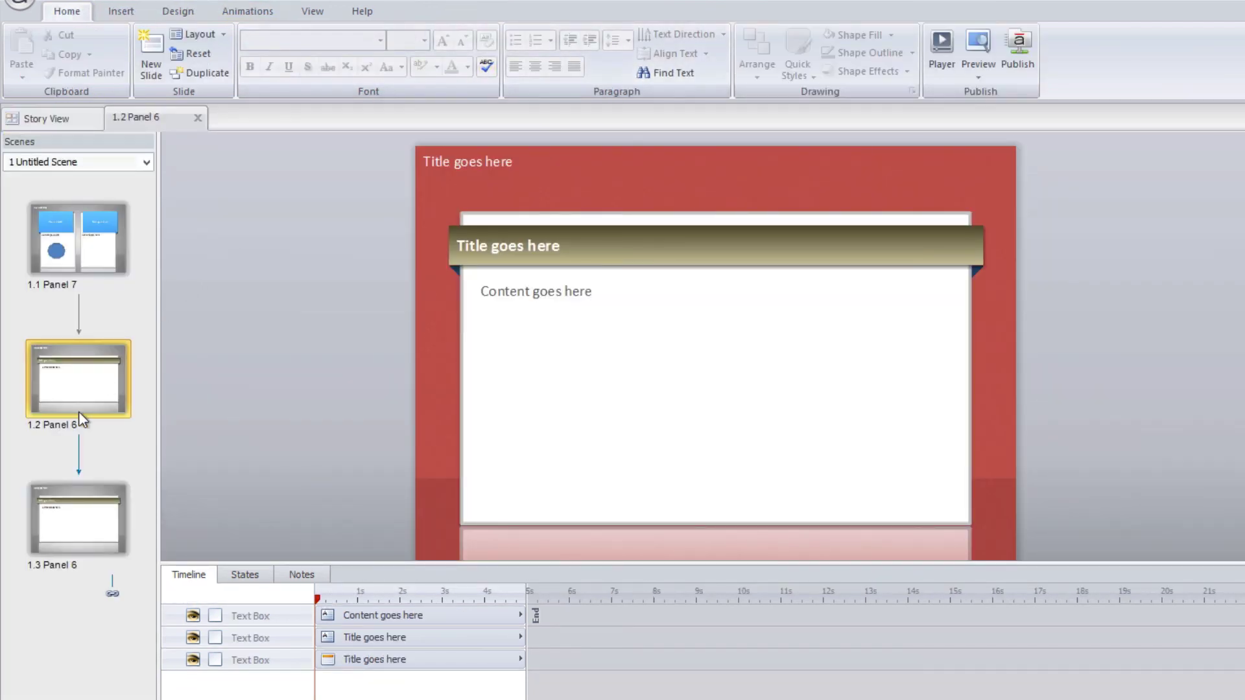
left_click(103, 240)
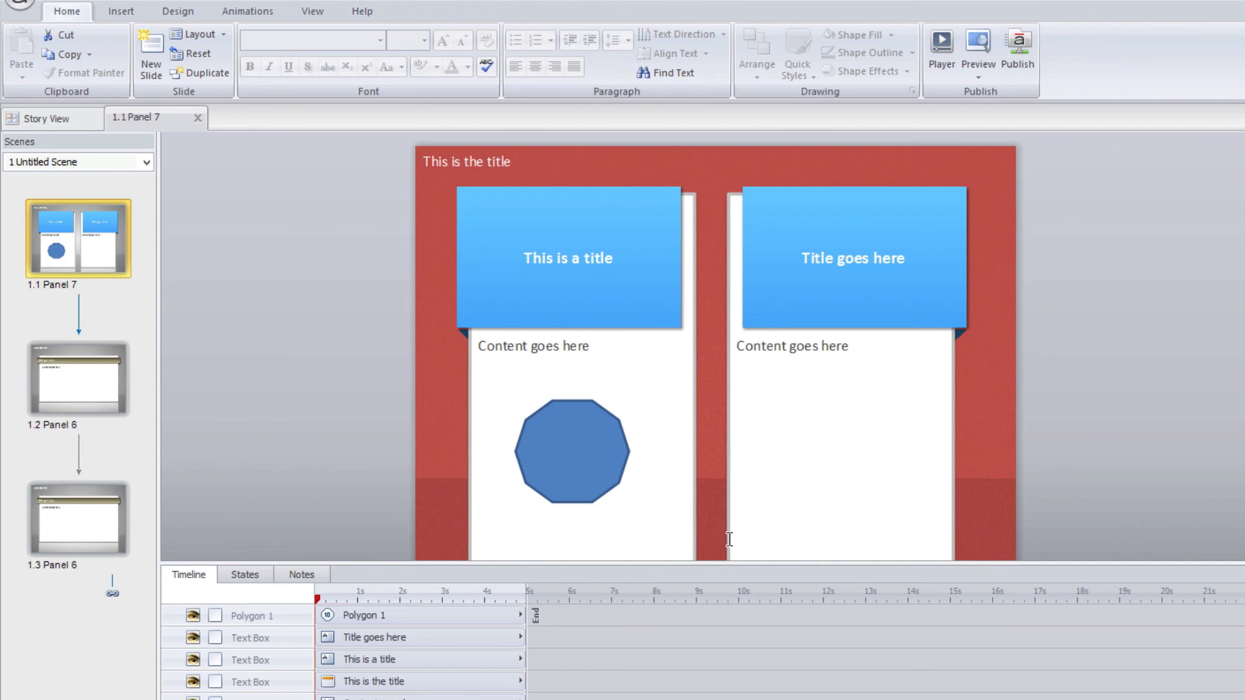
left_click_drag(343, 561, 350, 658)
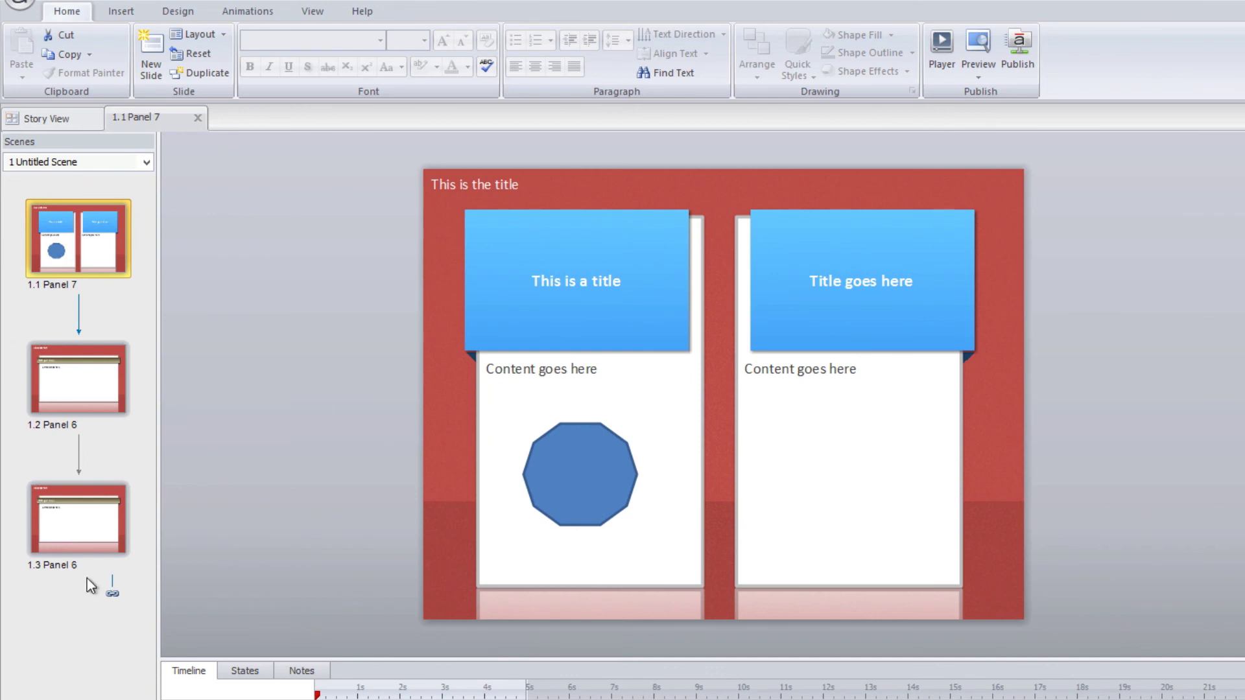
Review slides 1.1, 1.2 and 1.3, then select the blue 'This is a title' shape.
left_click(99, 371)
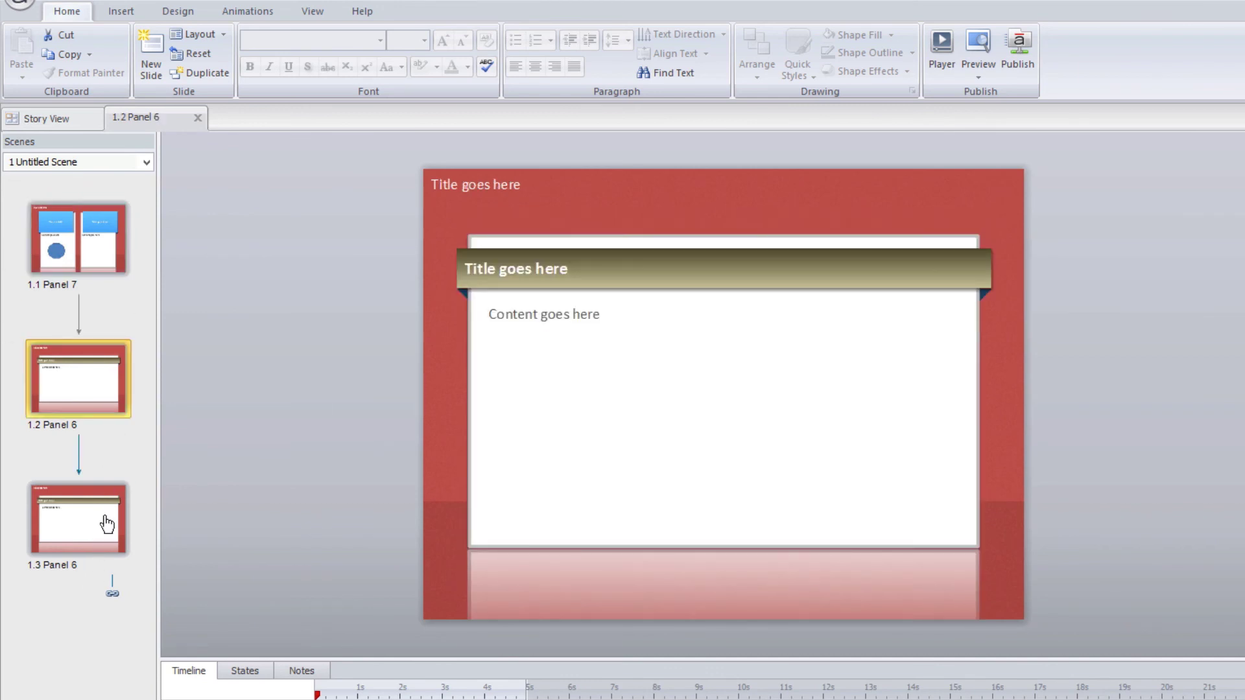
left_click(103, 516)
left_click(104, 385)
left_click(126, 254)
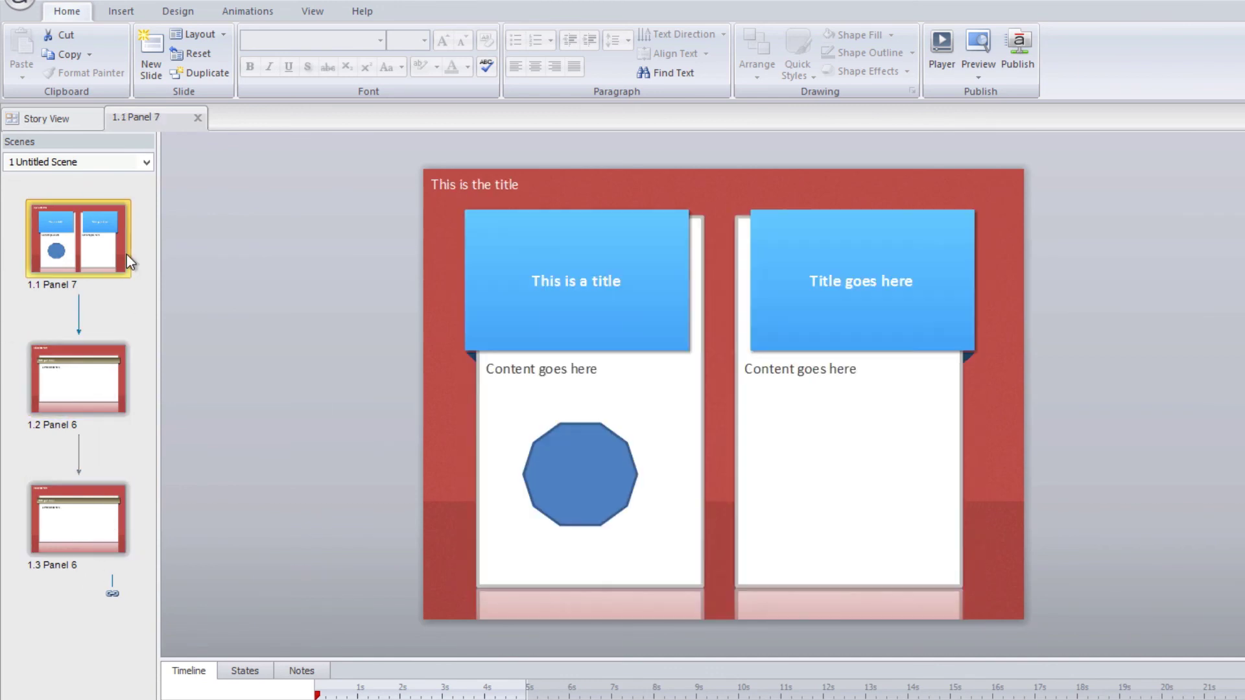
left_click(110, 376)
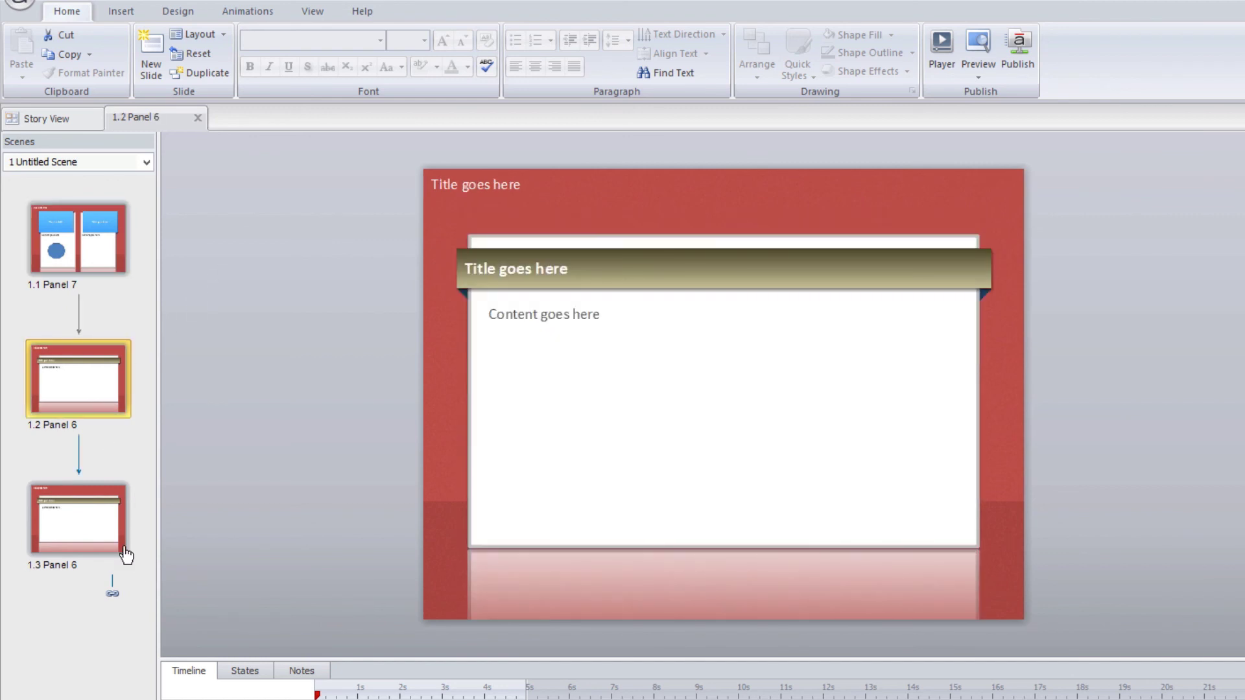
left_click(126, 554)
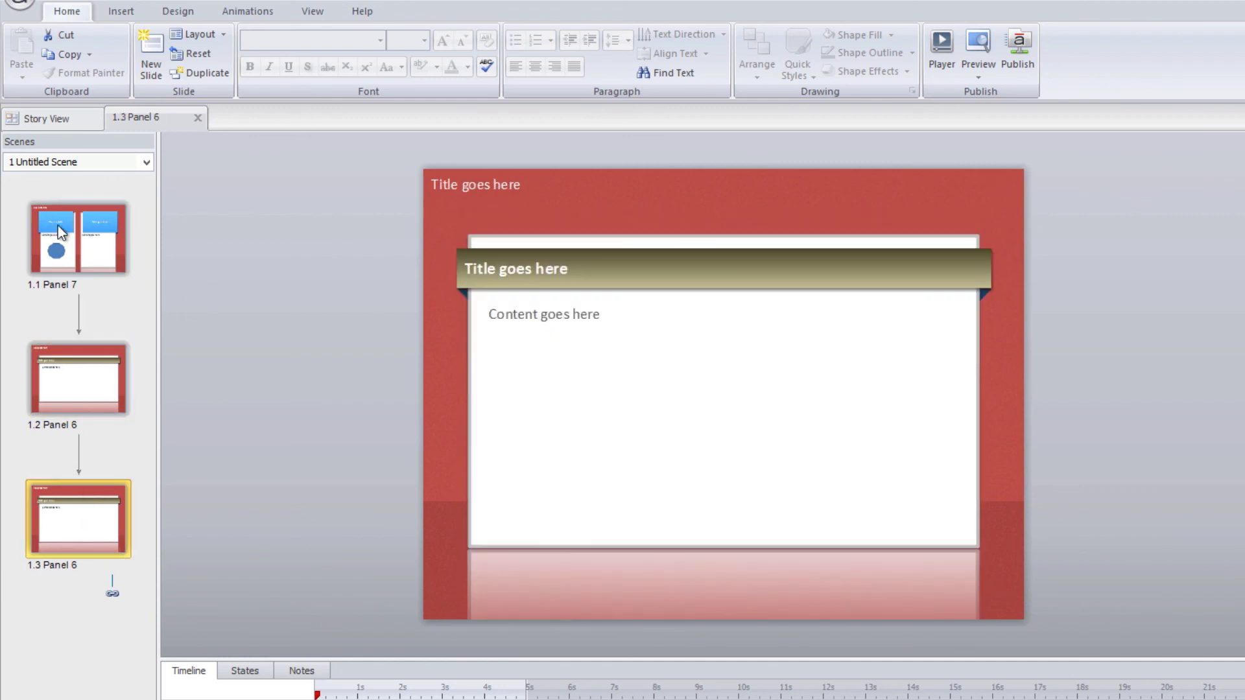
left_click(74, 241)
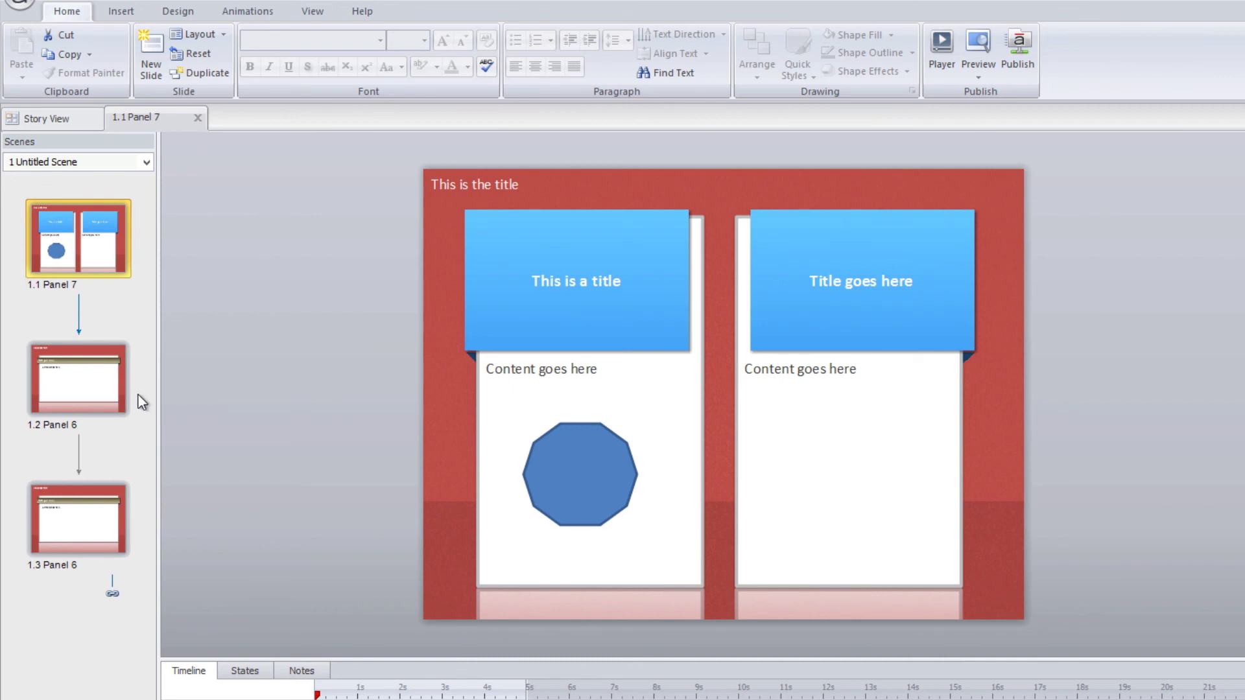
left_click(505, 217)
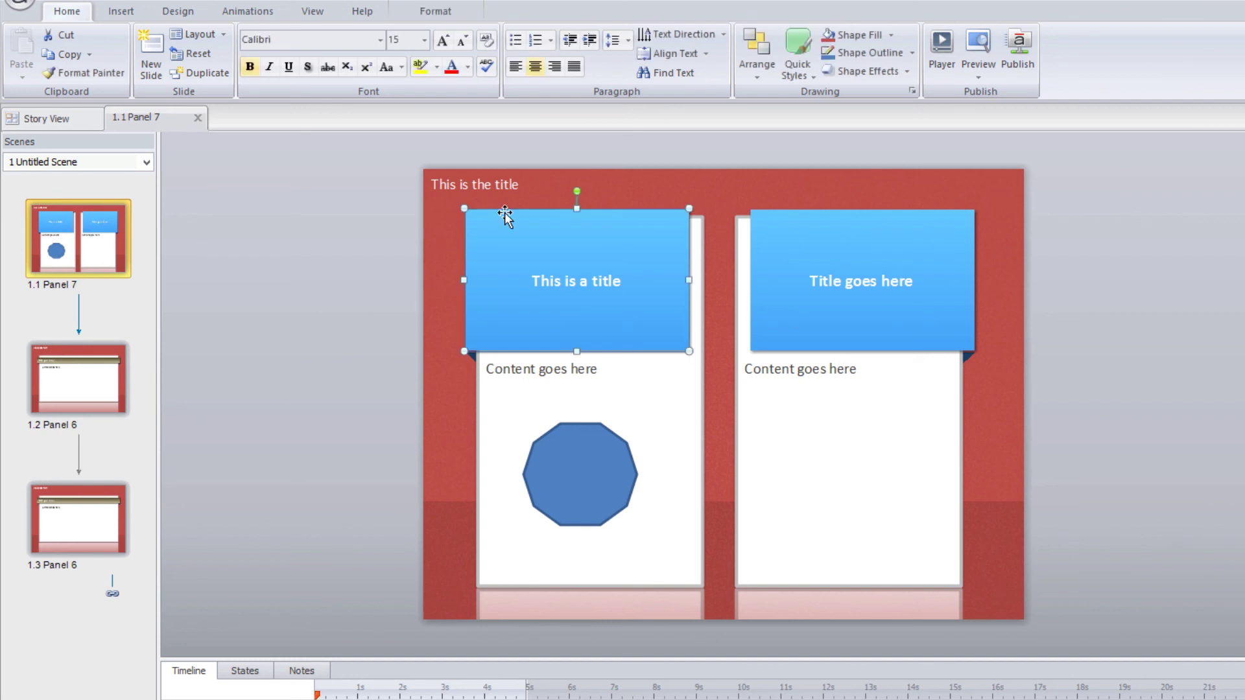